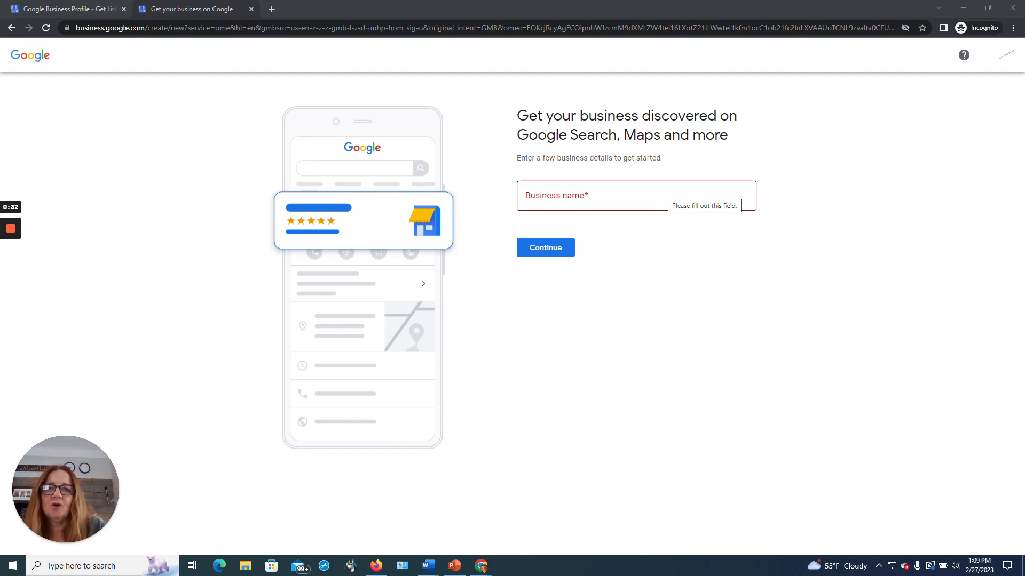
# Name the new business "ERES - Digital Marketing", choose to create it under that name and continue.
pyautogui.click(668, 196)
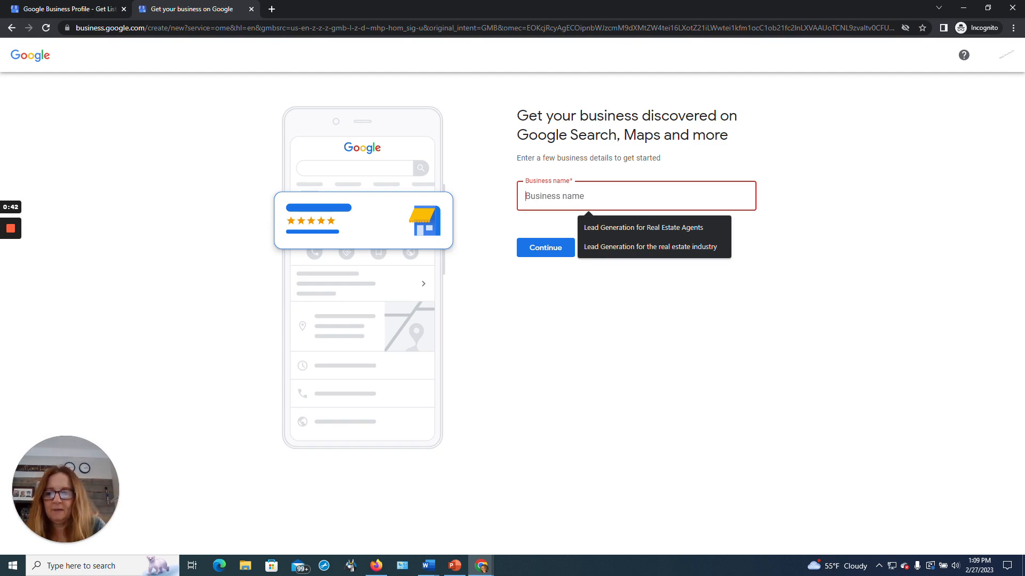
pyautogui.write('ERES ')
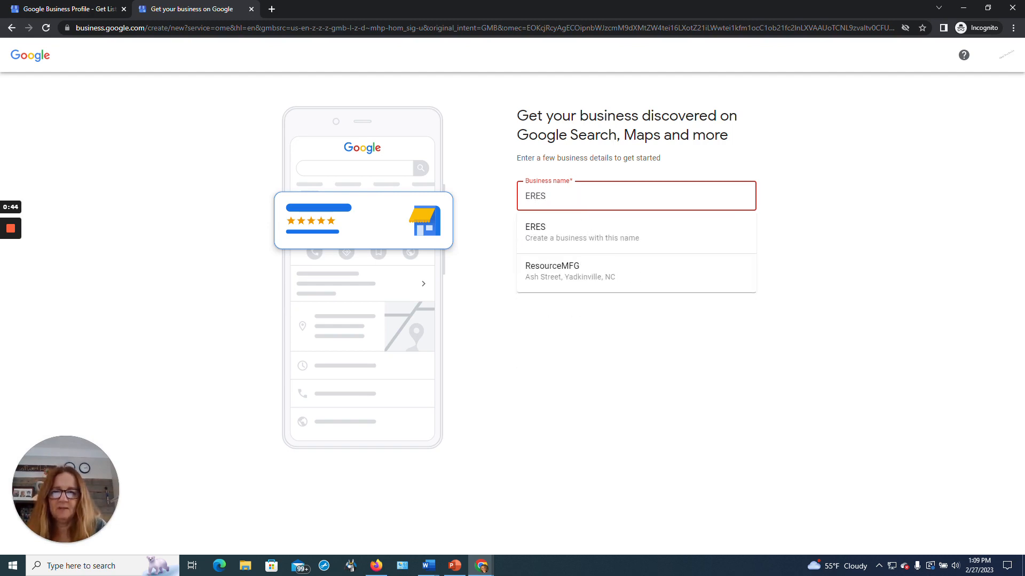
pyautogui.write('-')
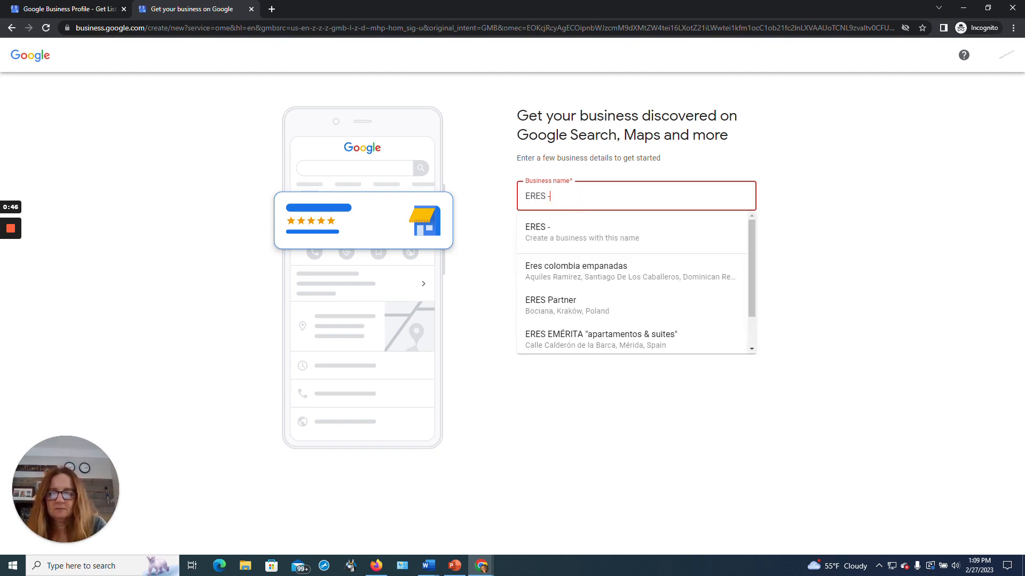
pyautogui.write(' Digita')
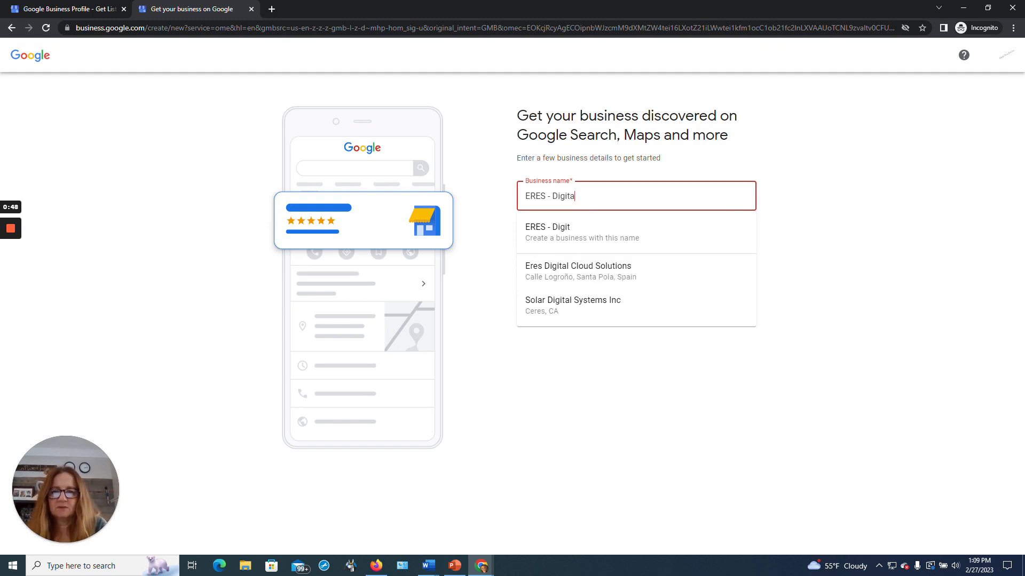
pyautogui.write('l Marketing')
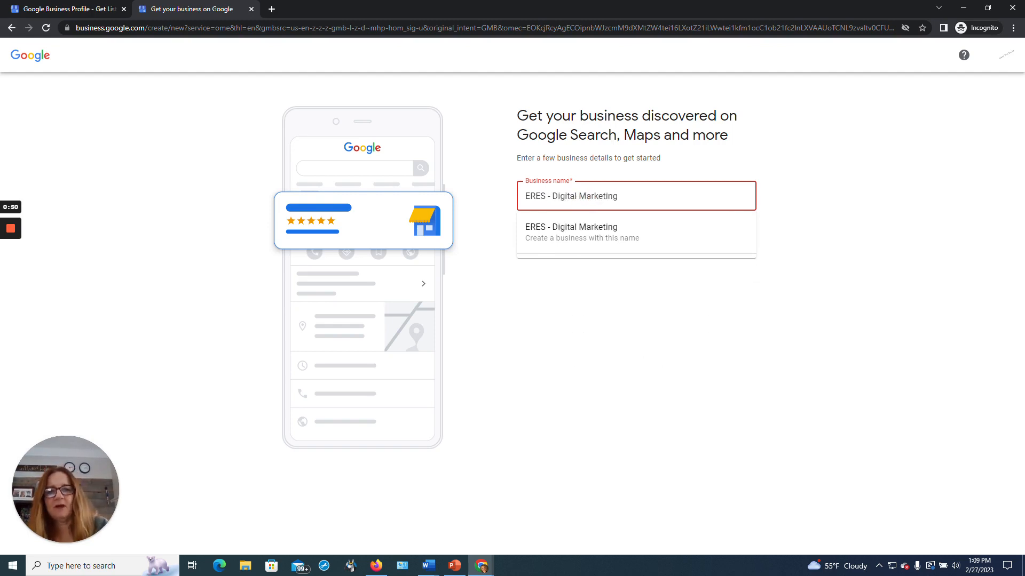
pyautogui.click(627, 229)
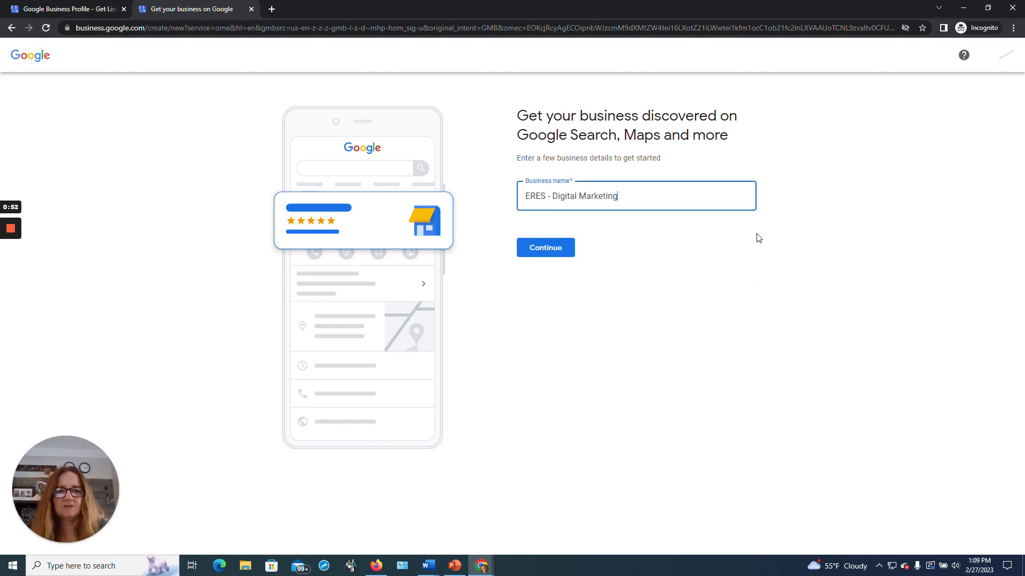
pyautogui.click(556, 248)
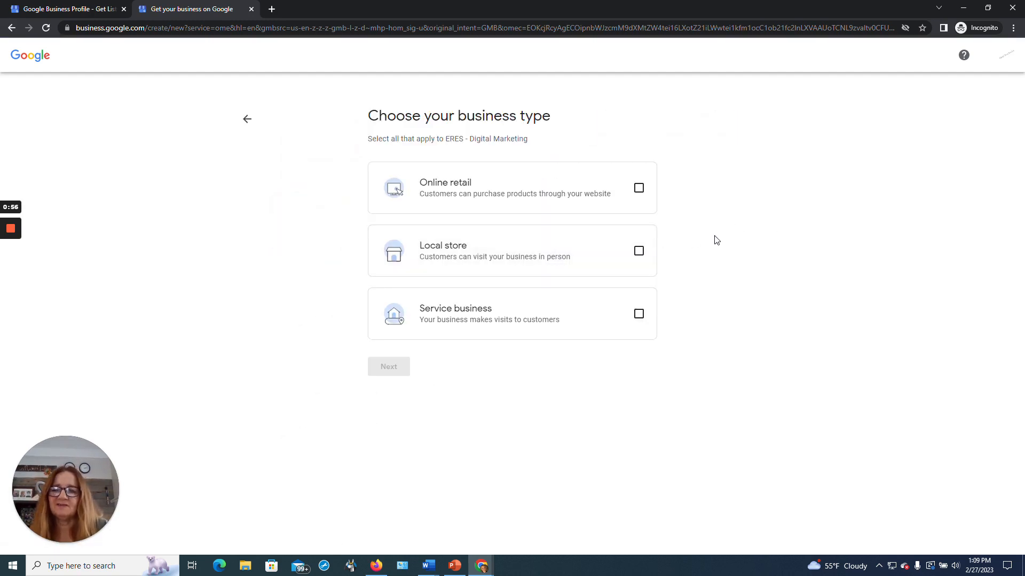
# Select Online retail, Local store and Service business as the business types and proceed.
pyautogui.click(566, 320)
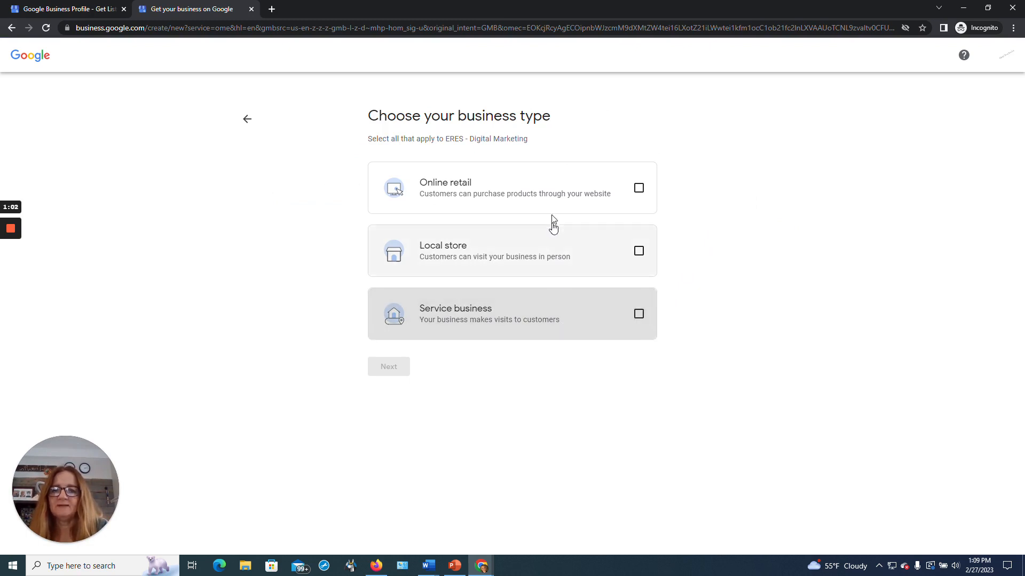
pyautogui.click(639, 190)
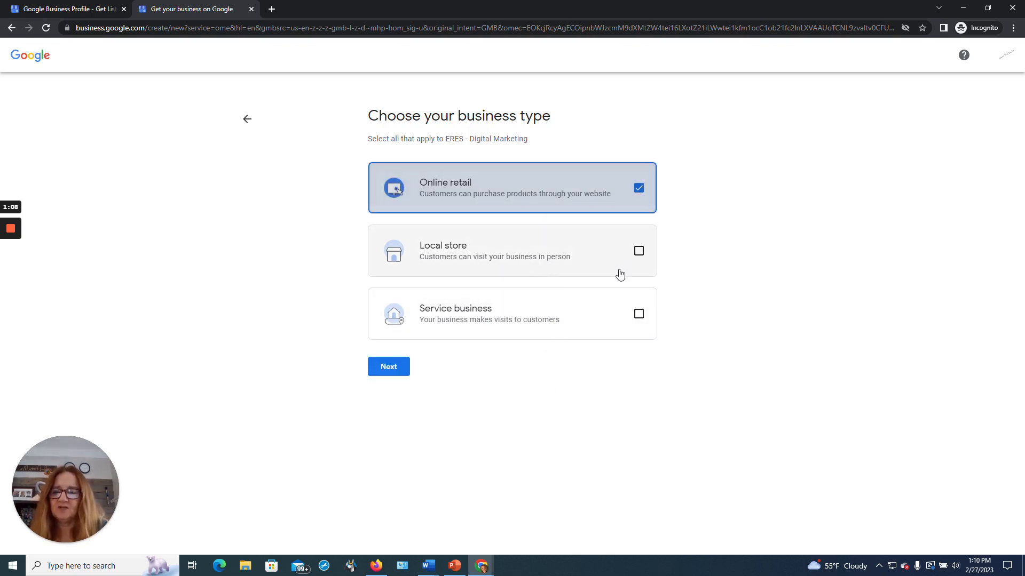
pyautogui.click(639, 314)
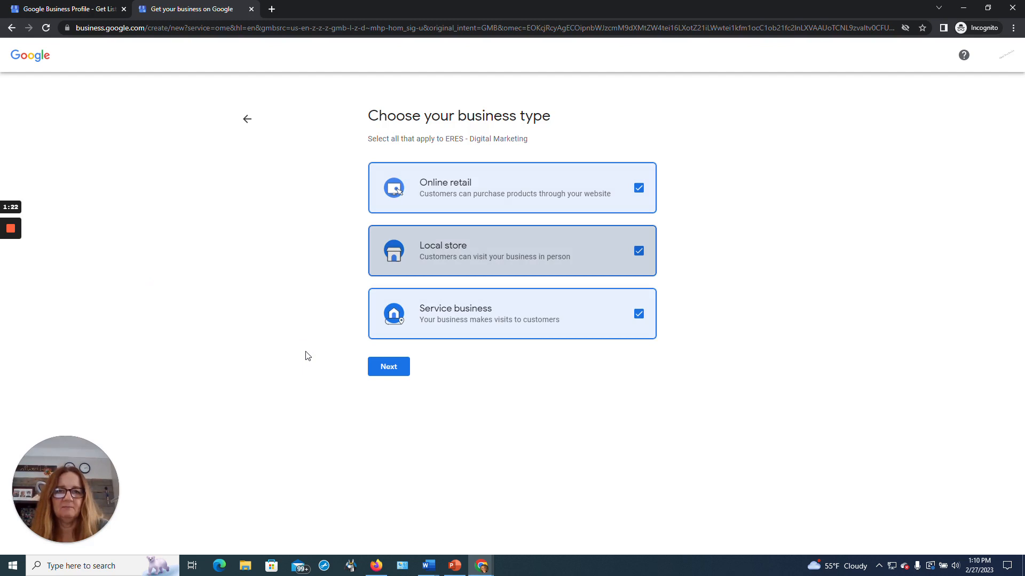
pyautogui.click(388, 368)
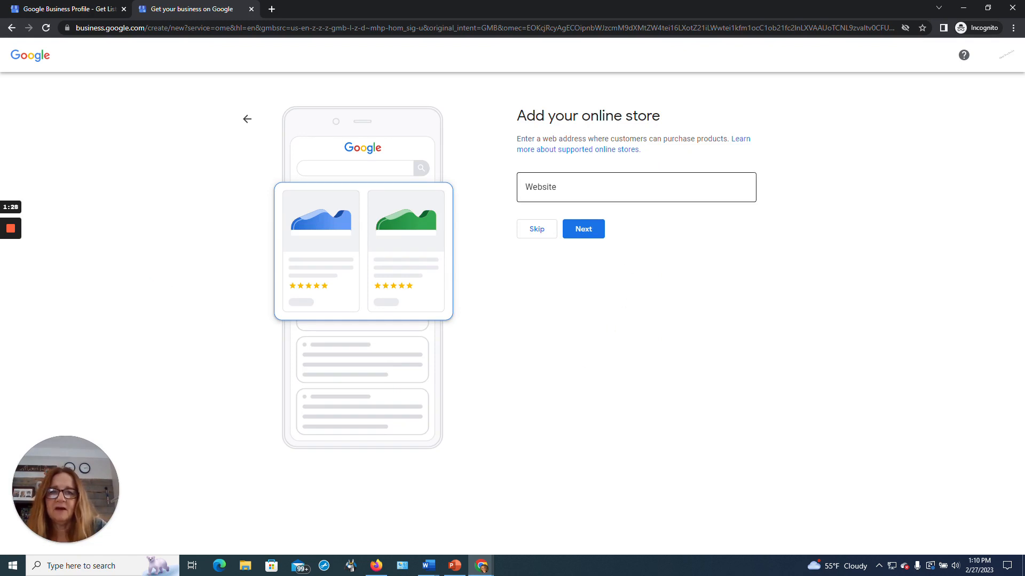
# Set the online store's website to encompassreschool.com and submit it.
pyautogui.click(586, 188)
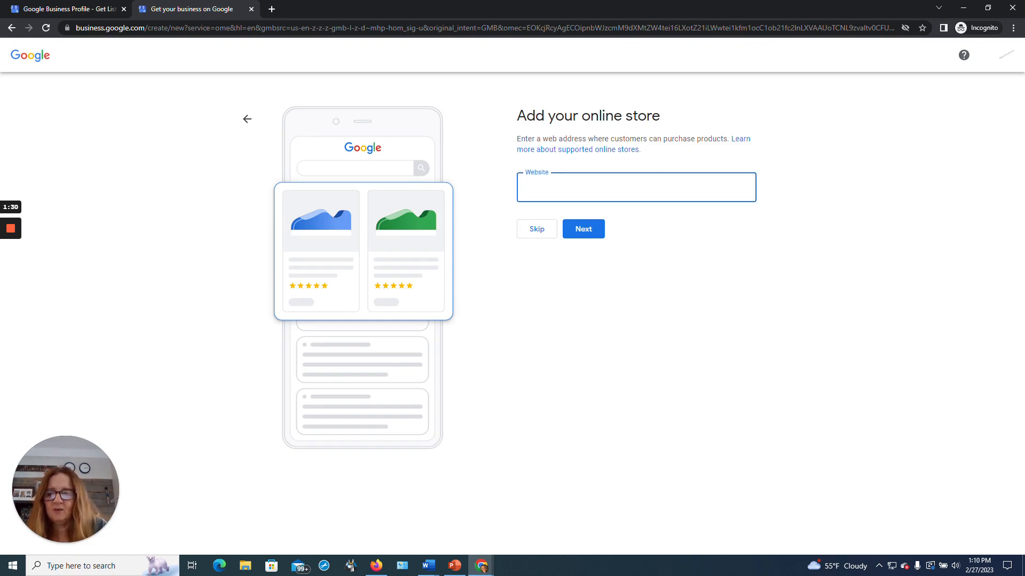
pyautogui.write('encompassreschool.com')
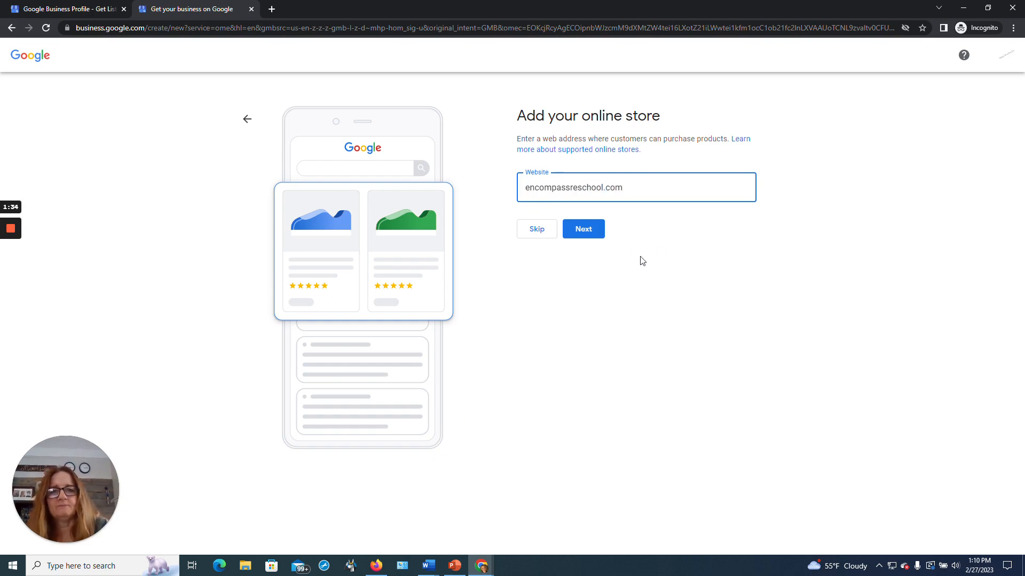
pyautogui.click(587, 235)
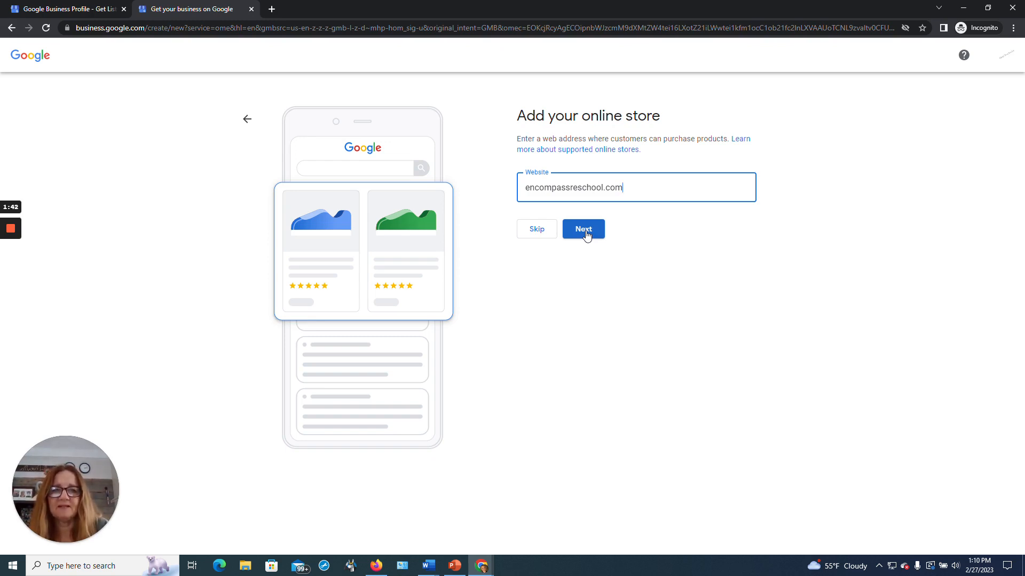
pyautogui.click(587, 235)
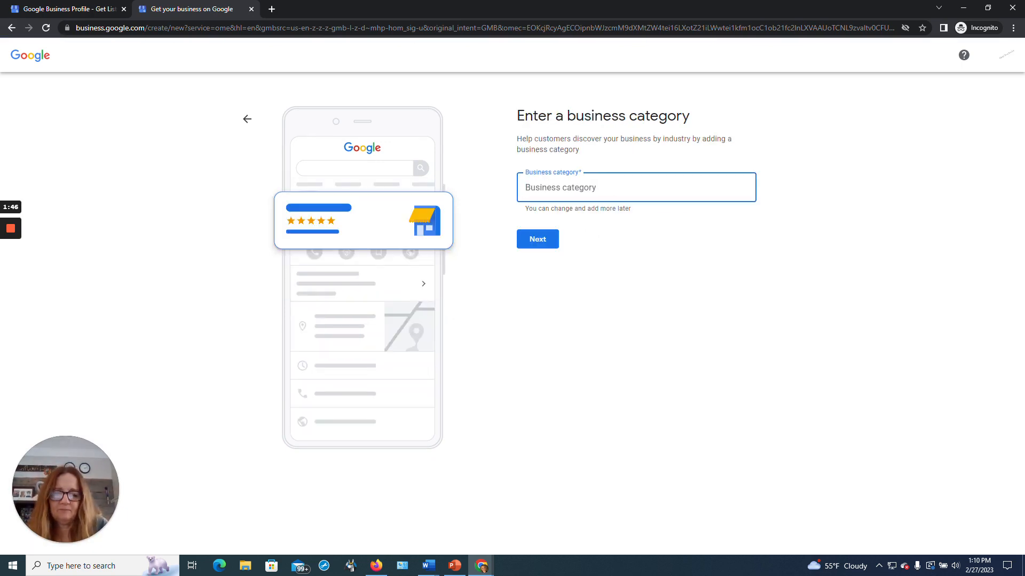
# Search the business categories for marketing, choose "Internet marketing service" and proceed.
pyautogui.write('digital ')
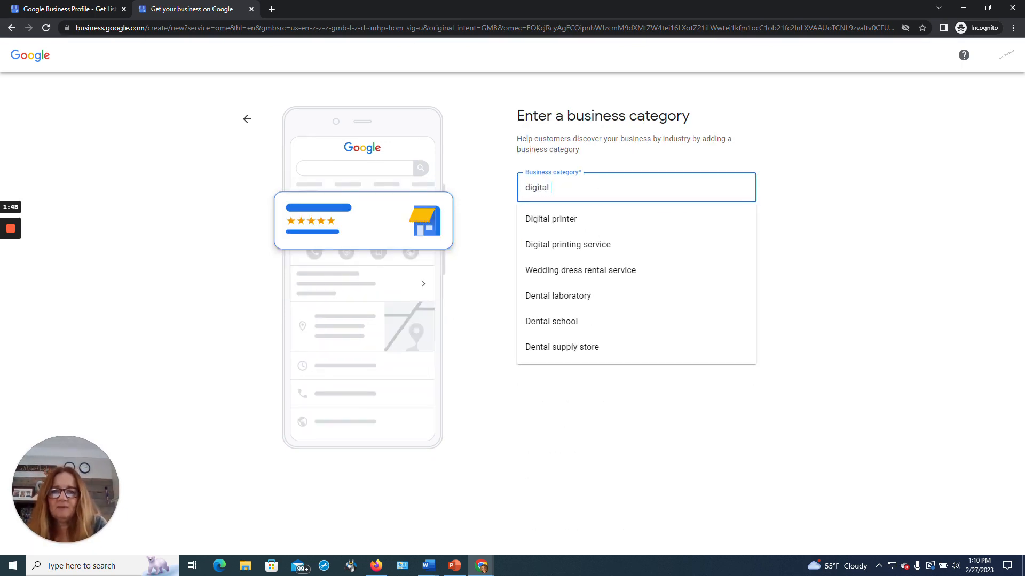
pyautogui.write('mar')
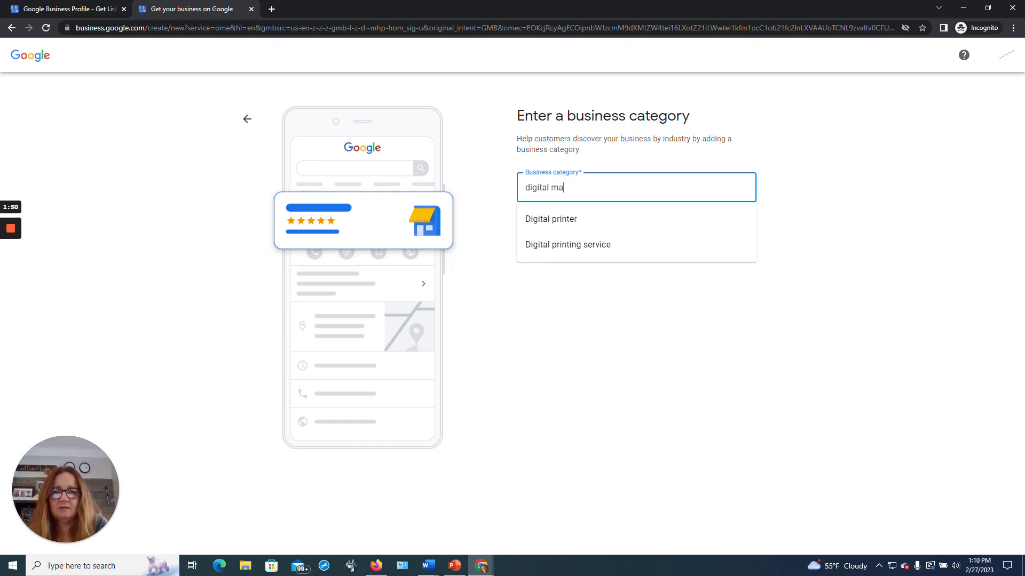
pyautogui.press('BackSpace')
pyautogui.press('BackSpace')
pyautogui.press('BackSpace')
pyautogui.press('BackSpace')
pyautogui.press('BackSpace')
pyautogui.press('BackSpace')
pyautogui.press('BackSpace')
pyautogui.press('BackSpace')
pyautogui.press('BackSpace')
pyautogui.press('BackSpace')
pyautogui.write('ma')
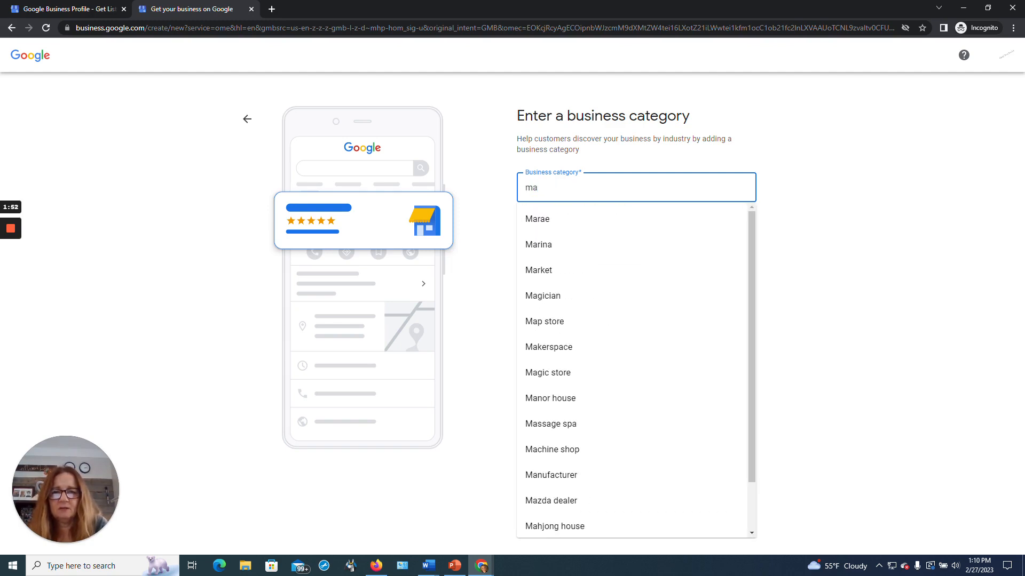
pyautogui.write('rketing')
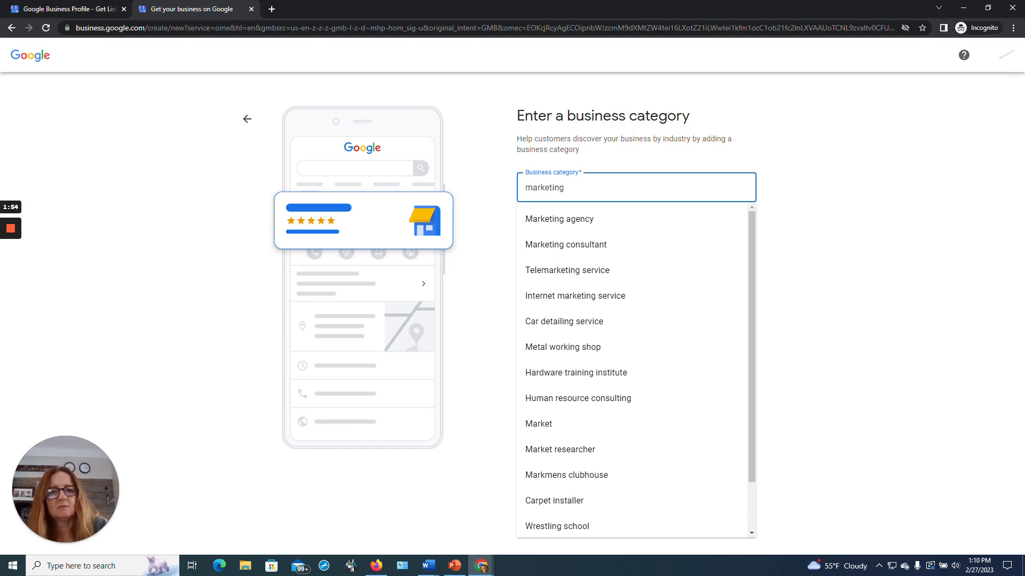
pyautogui.click(620, 297)
pyautogui.click(524, 243)
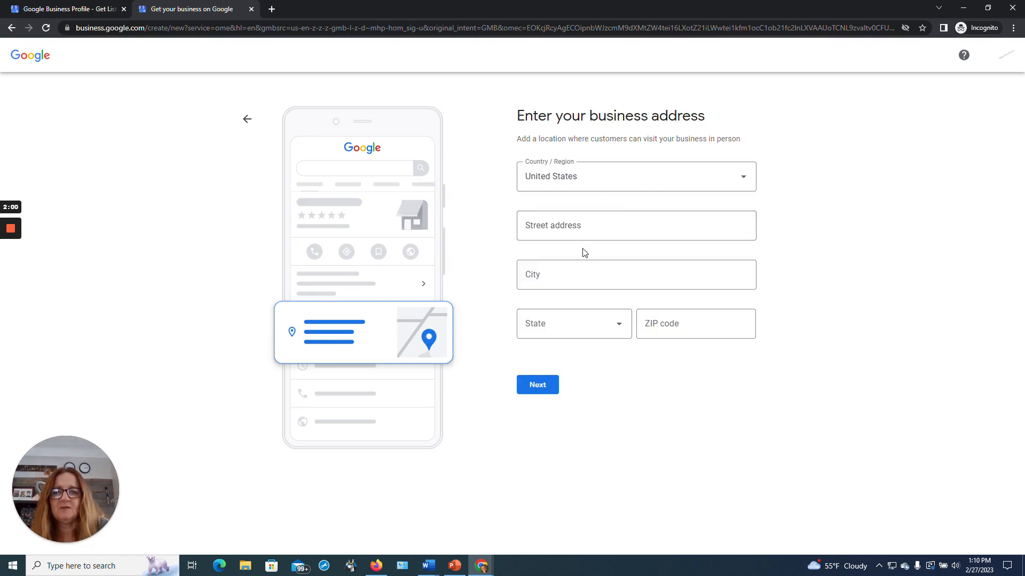
# Enter the business's street address, including its suite number.
pyautogui.click(582, 226)
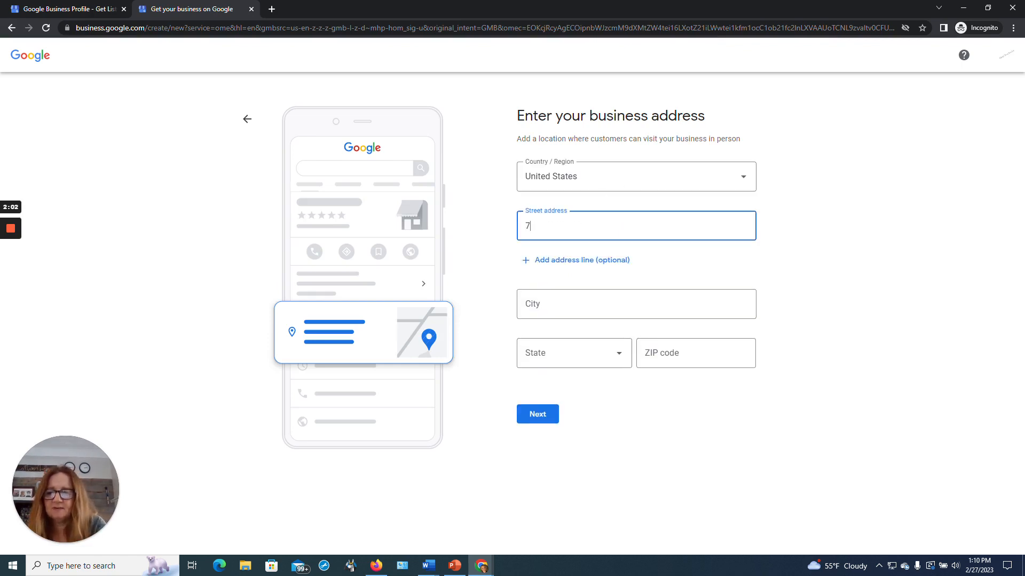
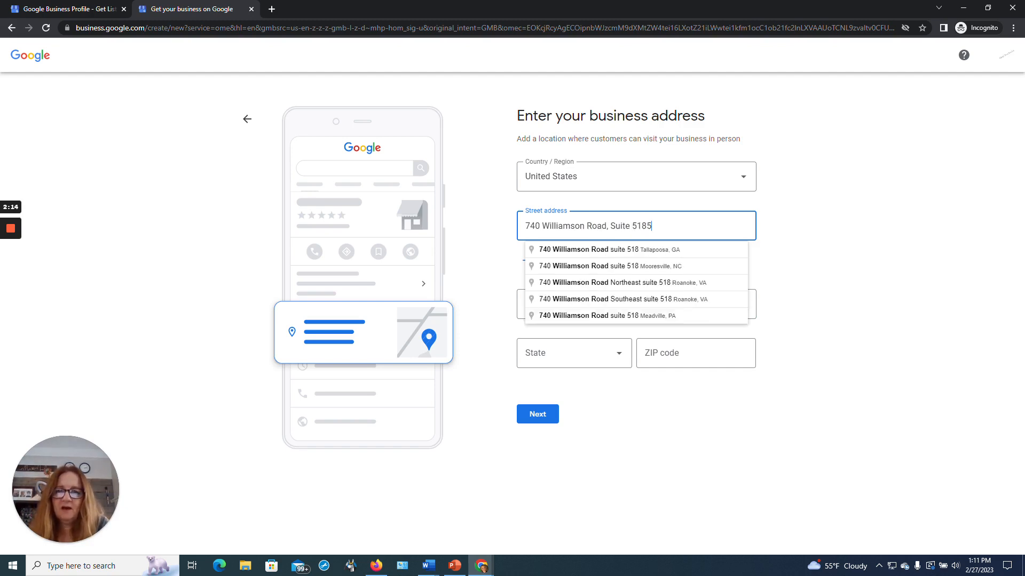
# Complete the business address with its city, state and ZIP code, and submit it.
pyautogui.press('Tab')
pyautogui.press('Tab')
pyautogui.write('Mo')
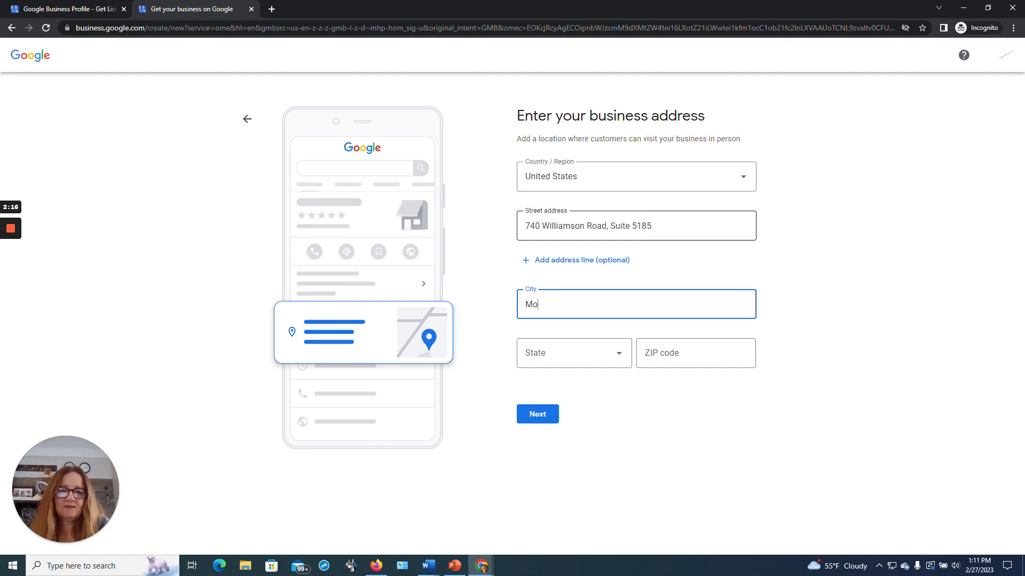
pyautogui.write('oressville')
pyautogui.press('Tab')
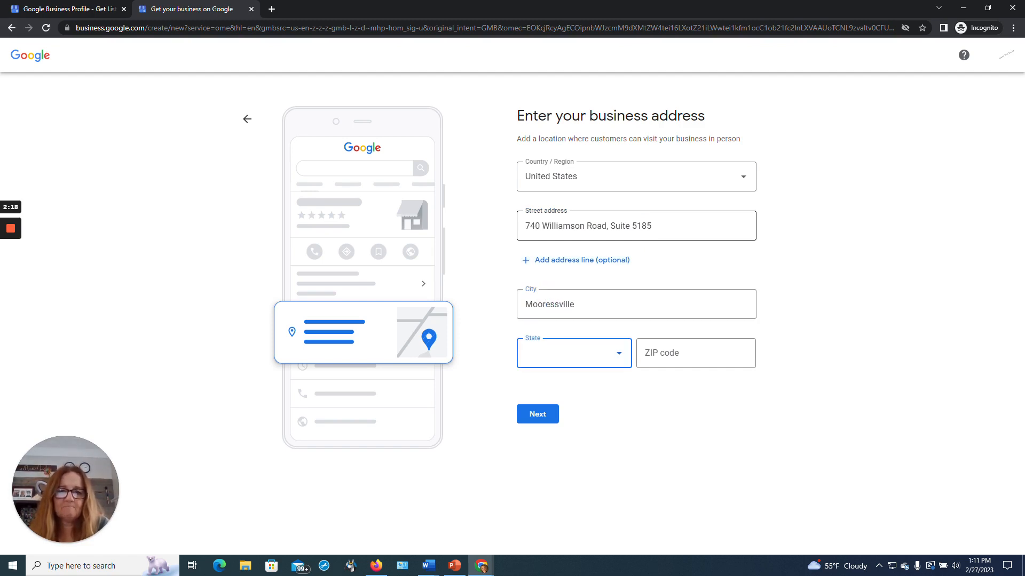
pyautogui.write('no')
pyautogui.press('Tab')
pyautogui.write('28')
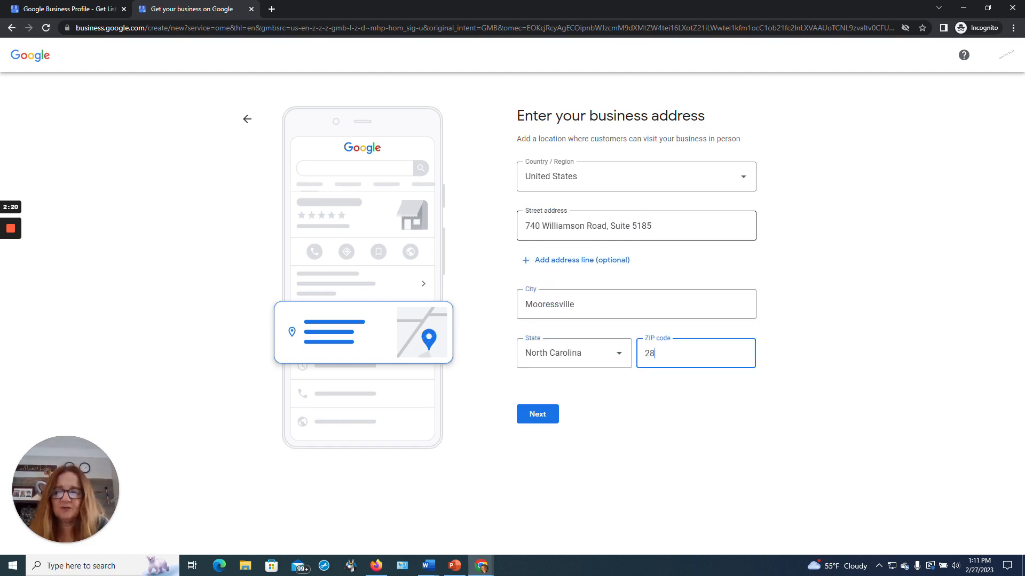
pyautogui.write('117')
pyautogui.click(636, 225)
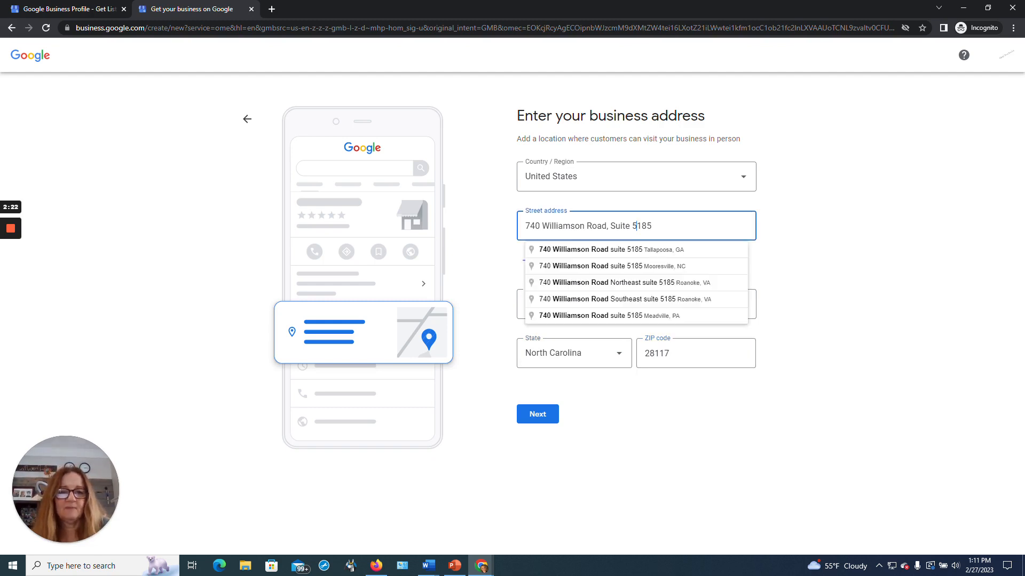
pyautogui.click(810, 245)
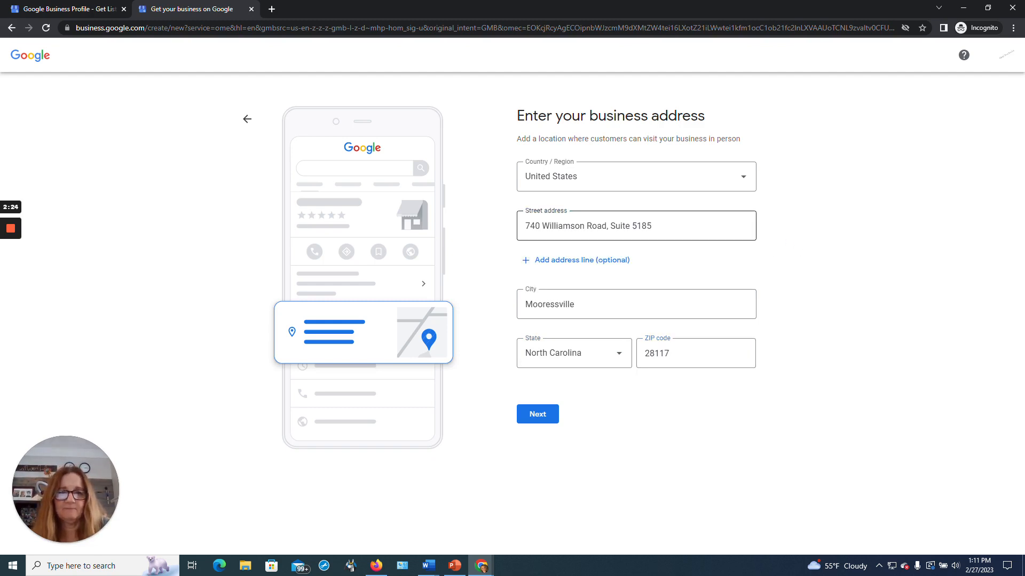
pyautogui.click(542, 418)
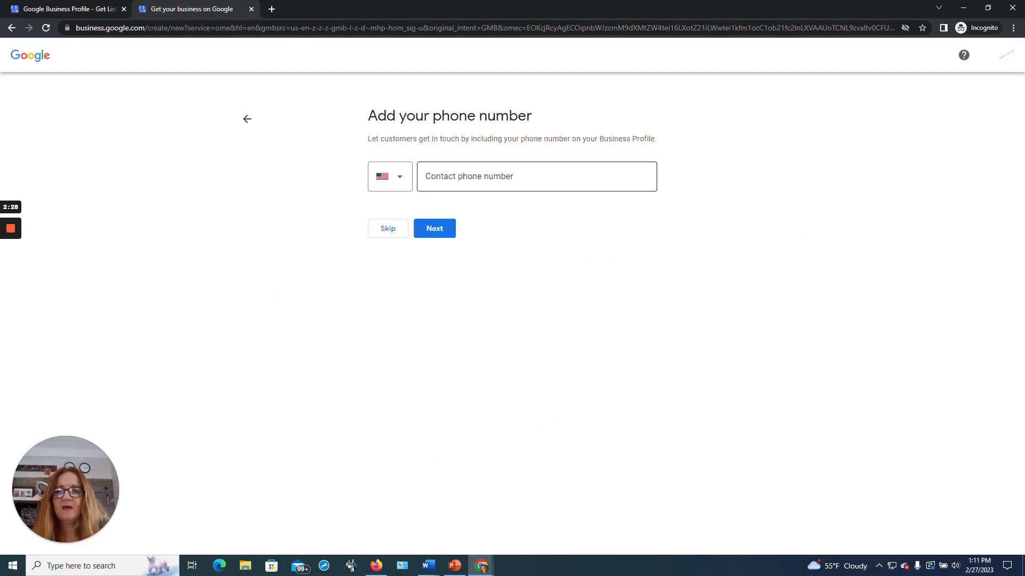
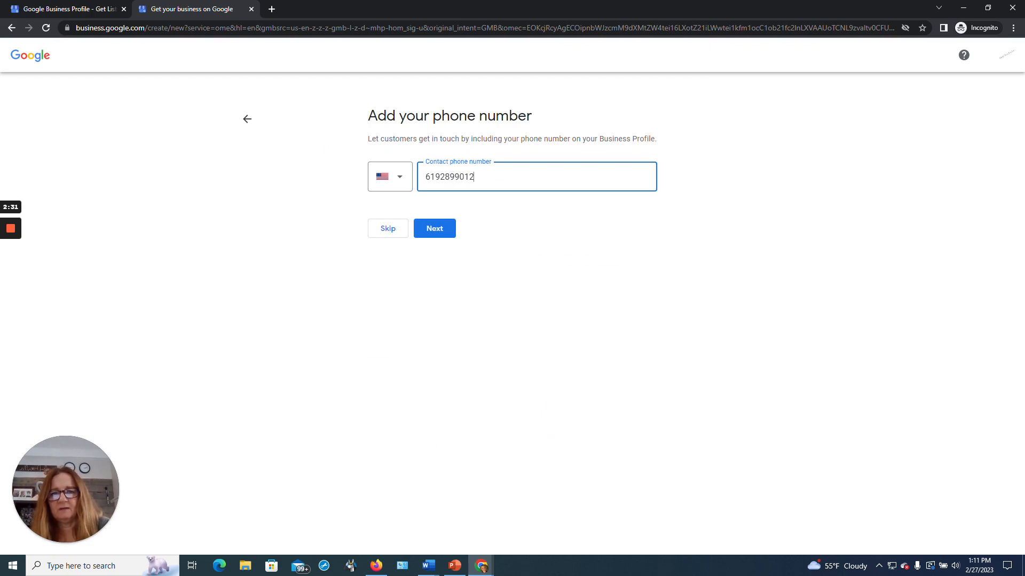
# Add the business's contact phone number to the profile and proceed.
pyautogui.click(436, 231)
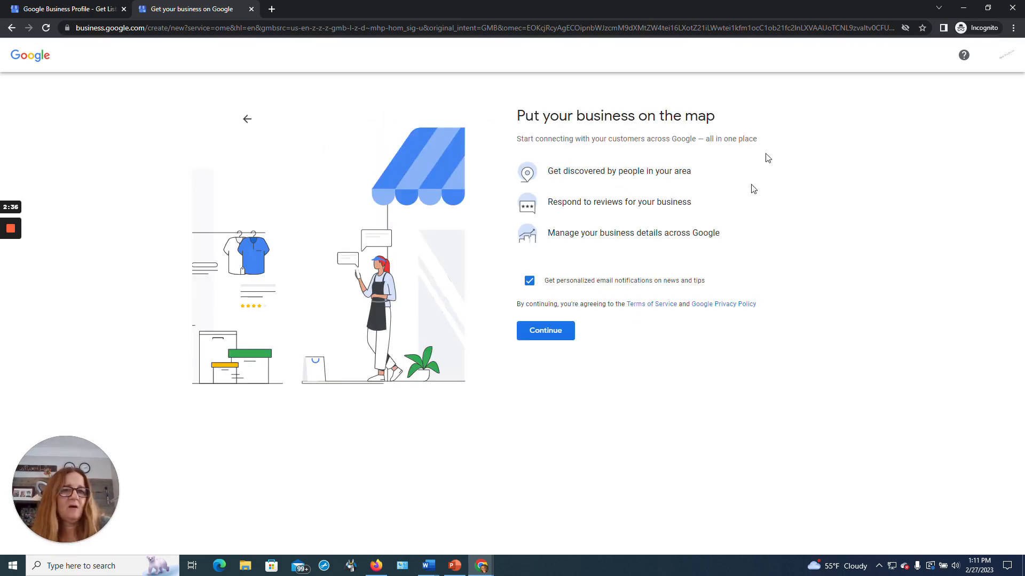
# Accept the terms with email notifications kept on, and open the email option for verifying the business.
pyautogui.click(548, 335)
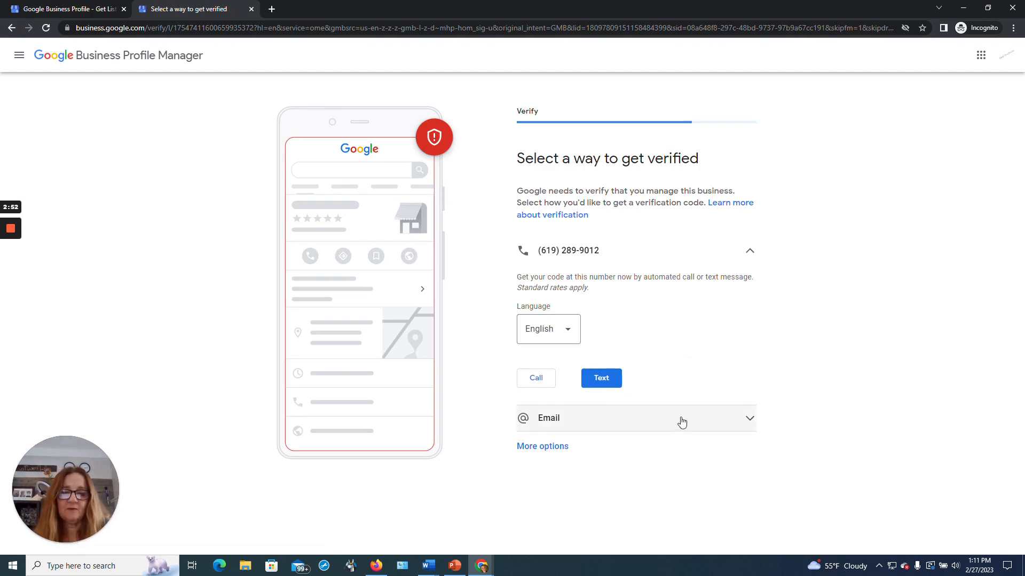
pyautogui.click(749, 420)
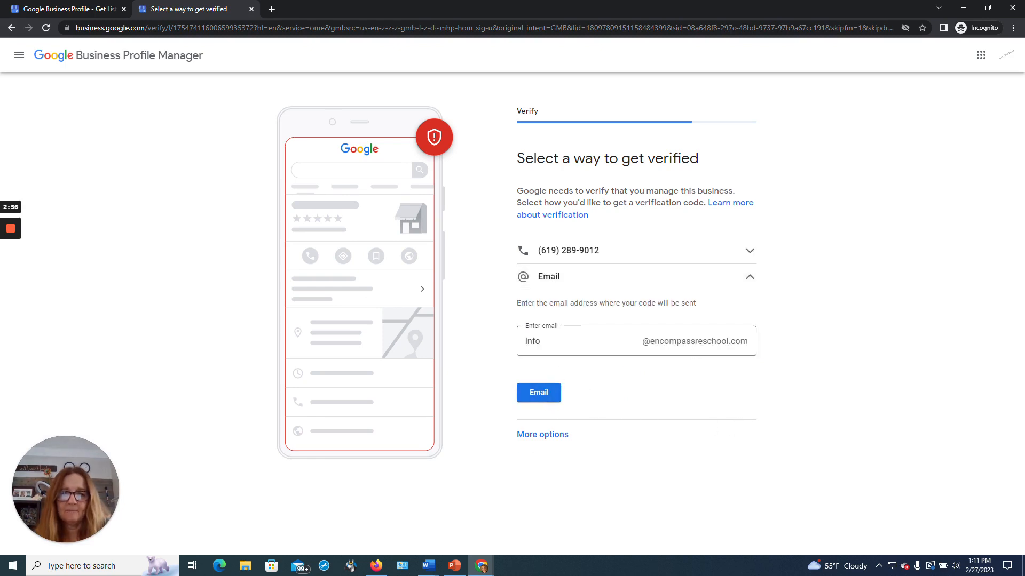
# Verify the business by entering the verification code requested by text message, and continue to customizing the profile.
pyautogui.click(643, 255)
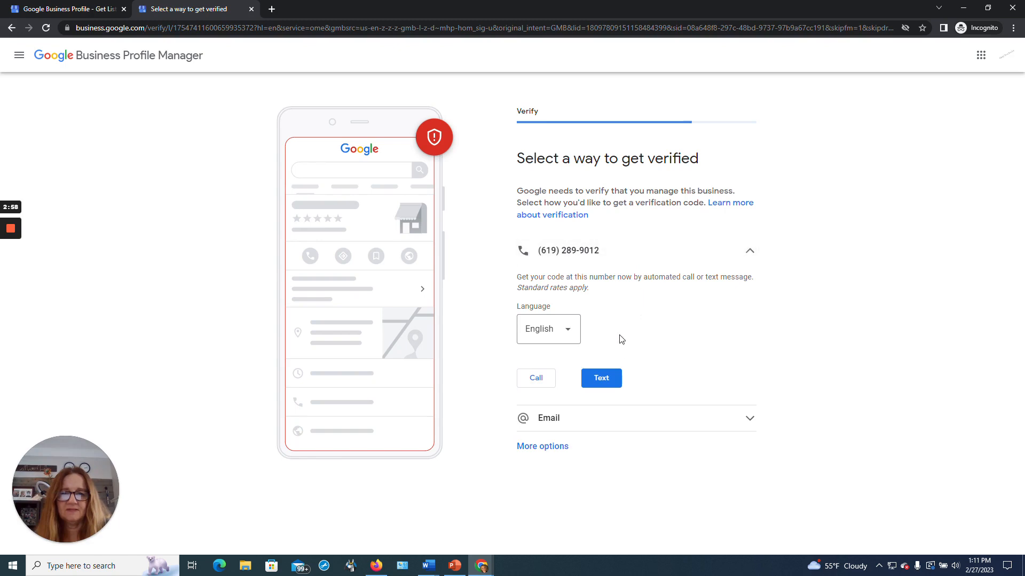
pyautogui.click(602, 376)
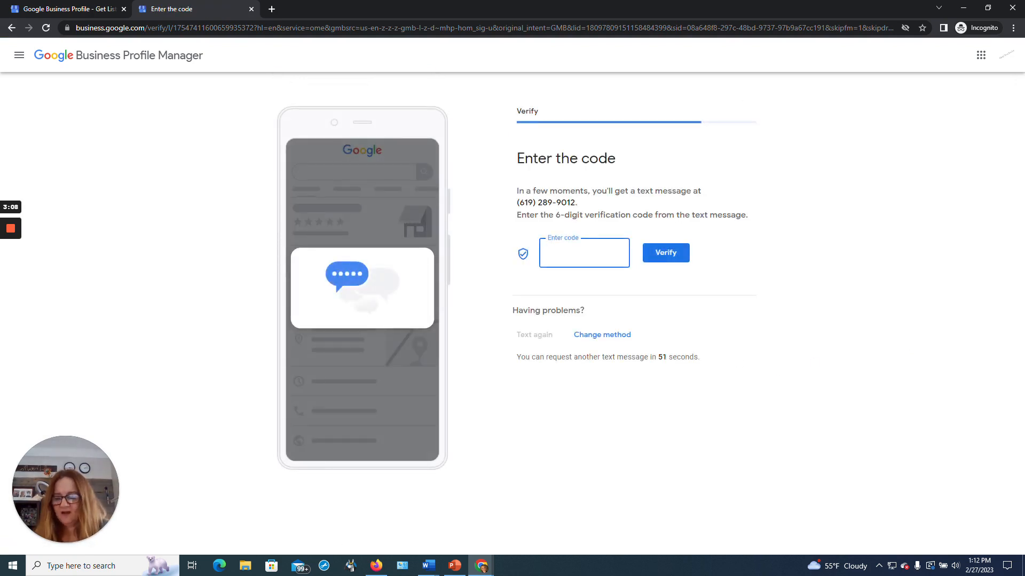
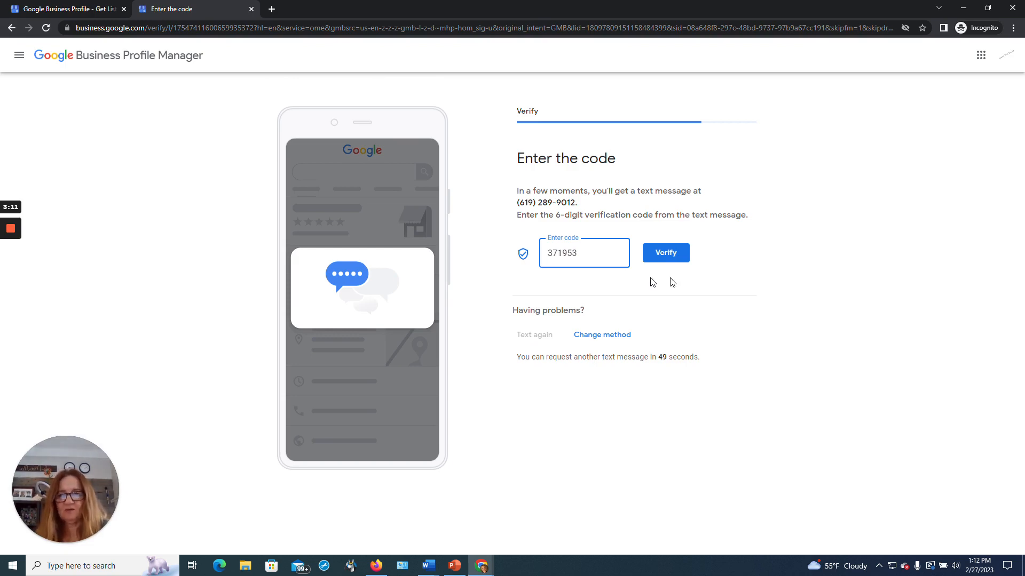
pyautogui.click(681, 253)
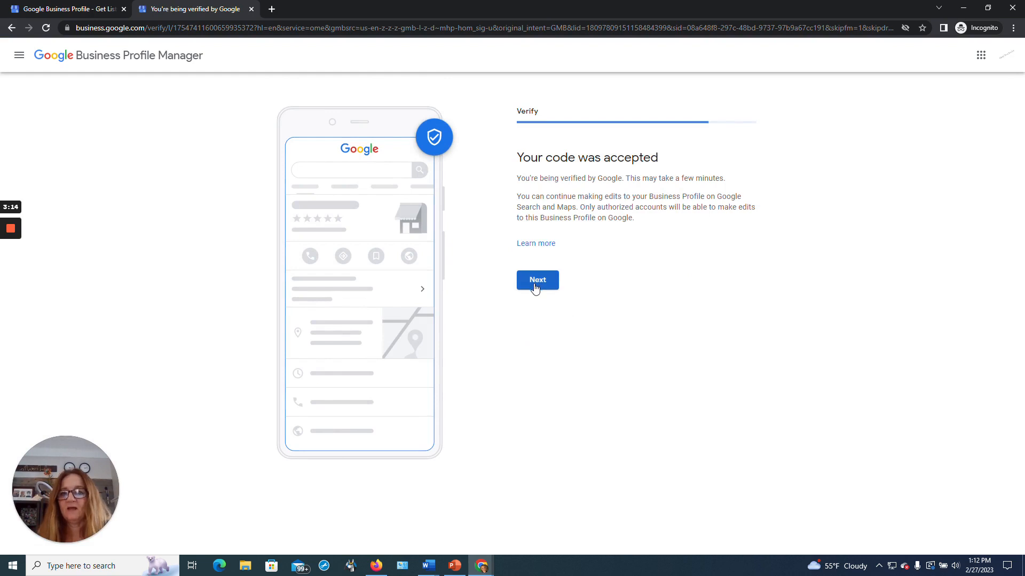
pyautogui.click(536, 289)
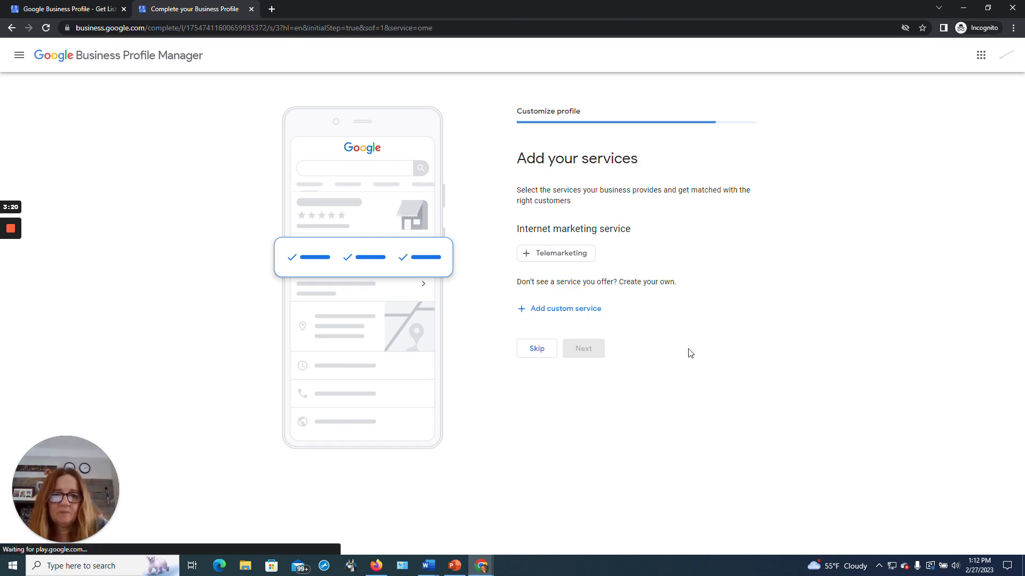
# Skip adding services and mark Monday, Tuesday and Wednesday as open in the business hours.
pyautogui.click(538, 349)
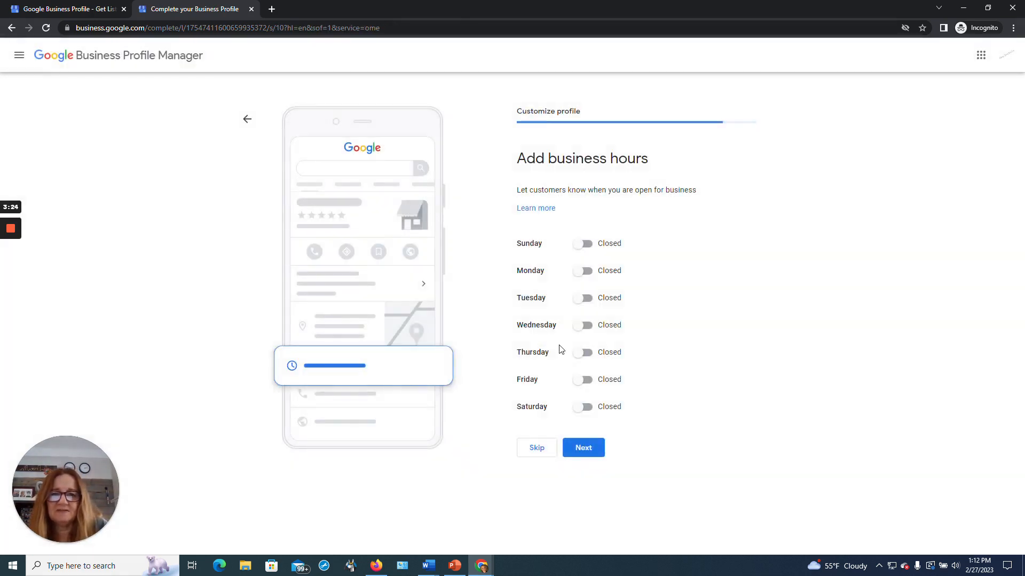
pyautogui.click(587, 273)
pyautogui.click(587, 316)
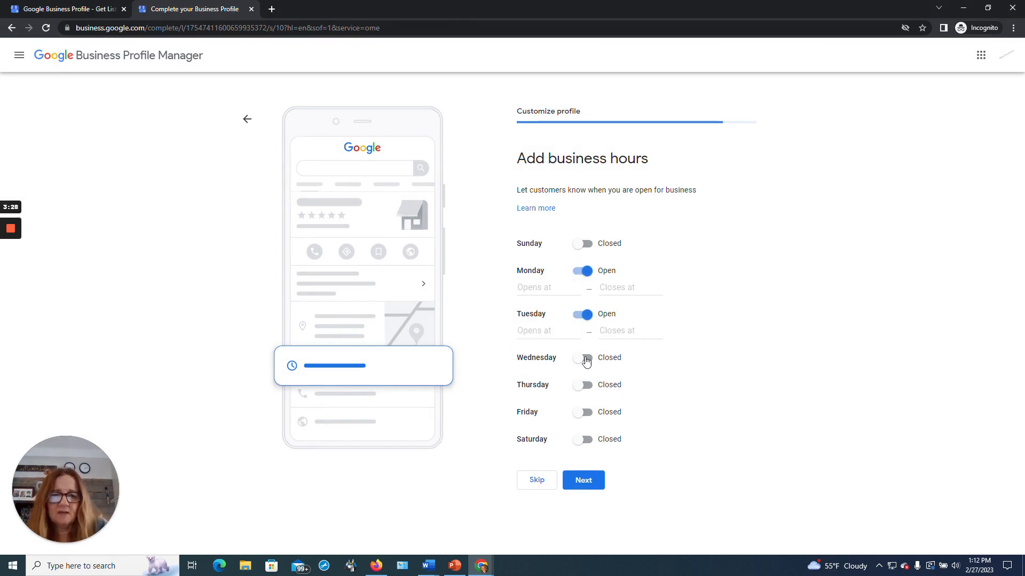
pyautogui.click(585, 358)
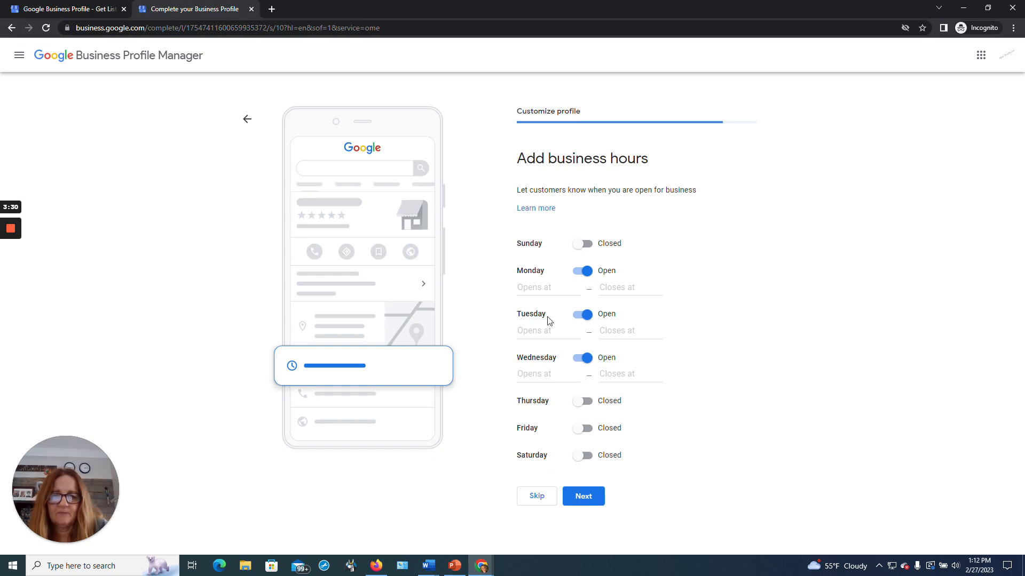
# Set Monday's opening time to 10:00 AM and Tuesday's closing time to 5:00 PM.
pyautogui.click(537, 289)
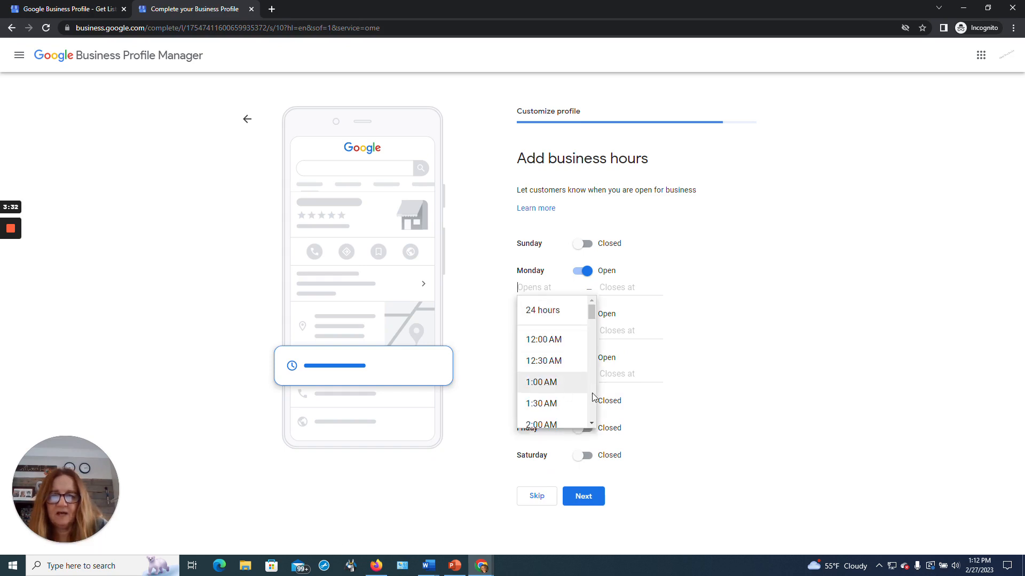
pyautogui.scroll(-7, 590, 400)
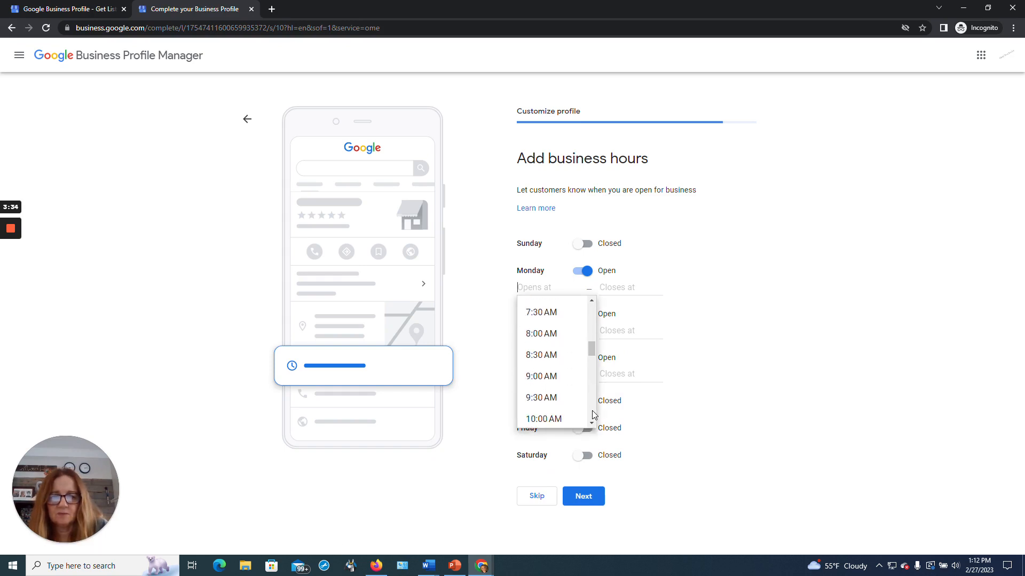
pyautogui.scroll(-2, 594, 415)
pyautogui.click(558, 303)
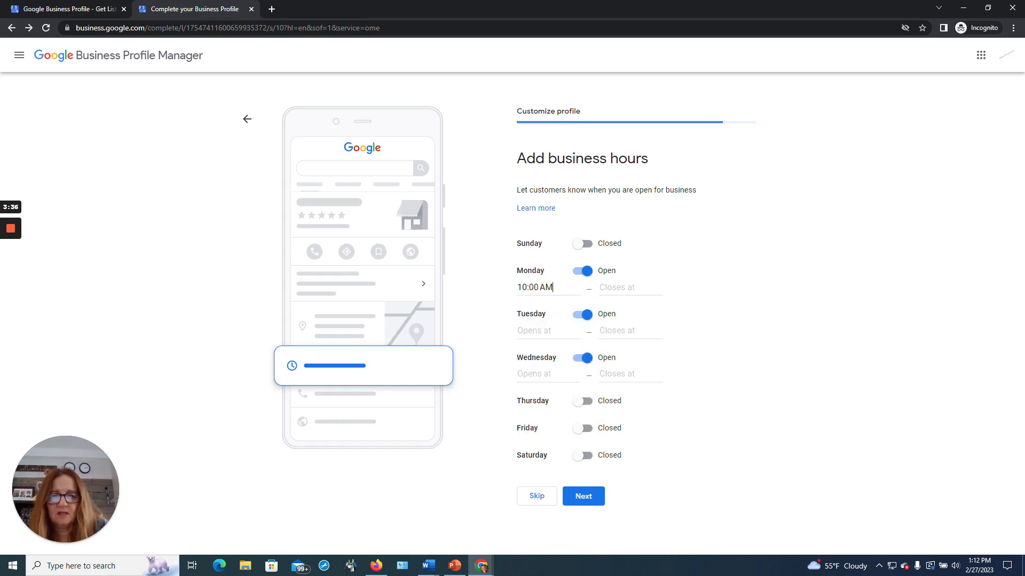
pyautogui.click(633, 331)
pyautogui.scroll(-2, 675, 449)
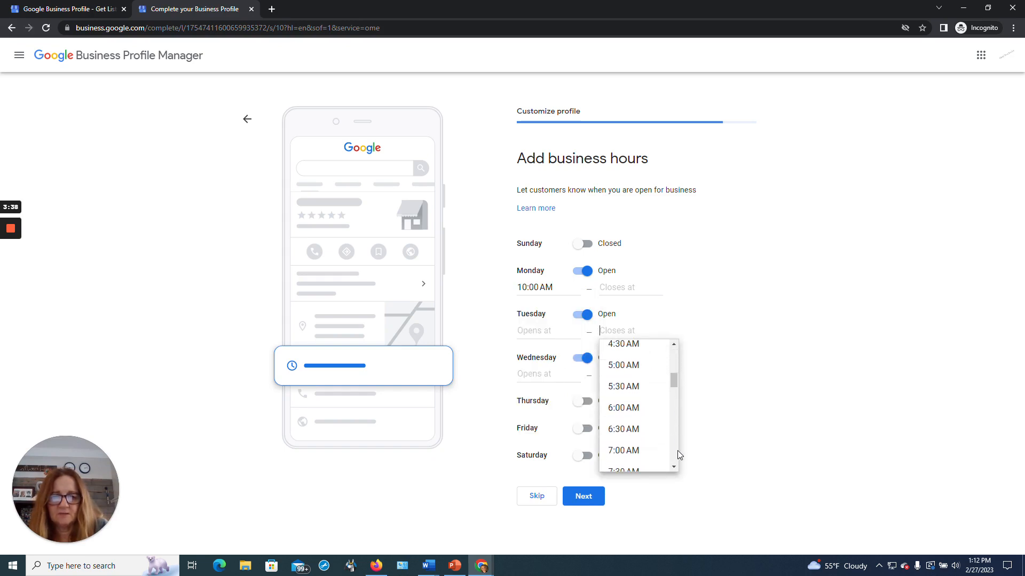
pyautogui.moveTo(673, 379); pyautogui.dragTo(682, 431)
pyautogui.click(652, 425)
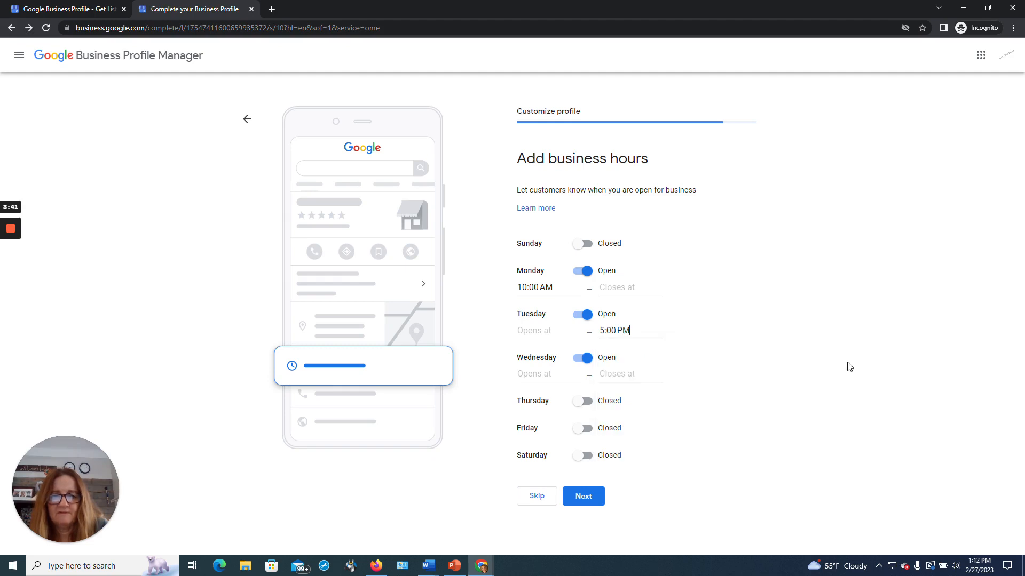
# Set Monday's closing time to 5:00 PM in the business hours.
pyautogui.click(584, 359)
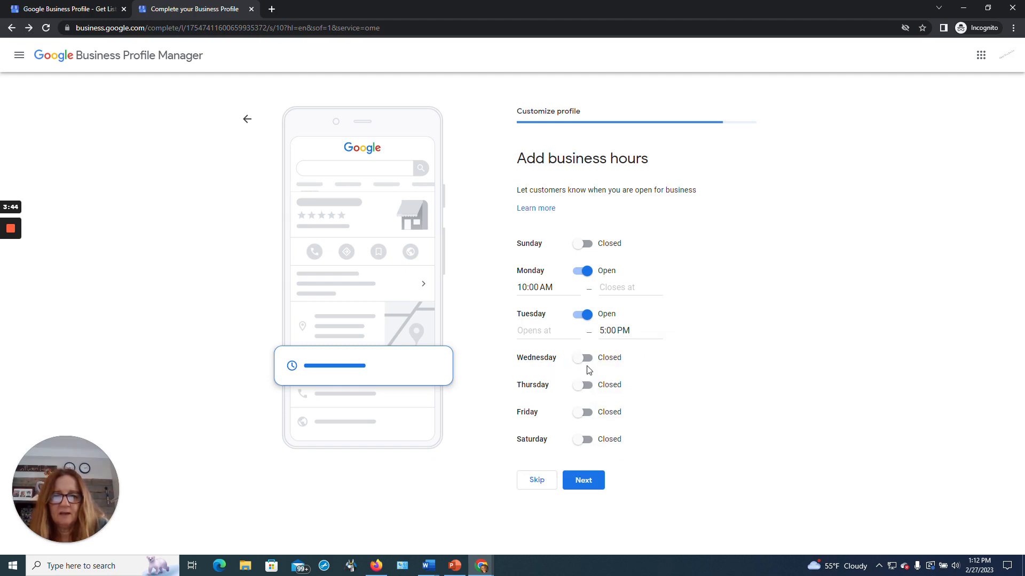
pyautogui.click(580, 358)
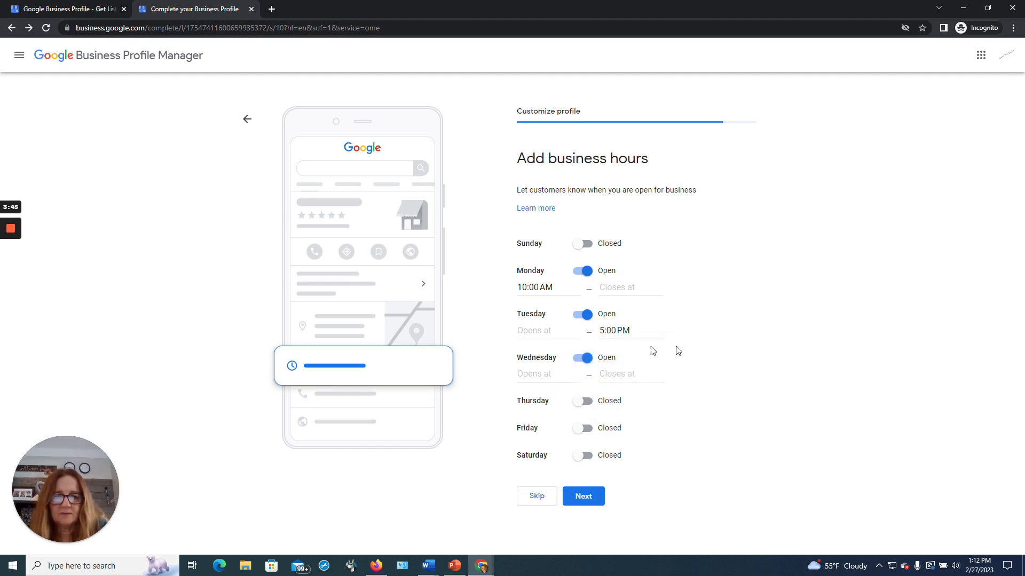
pyautogui.click(609, 299)
pyautogui.write('5')
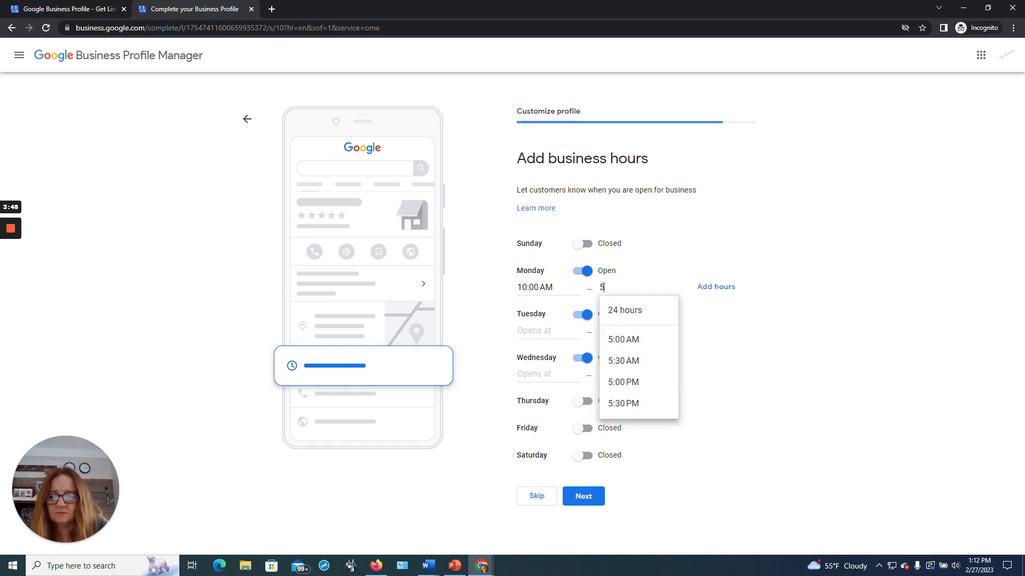
pyautogui.write(':00')
pyautogui.click(634, 361)
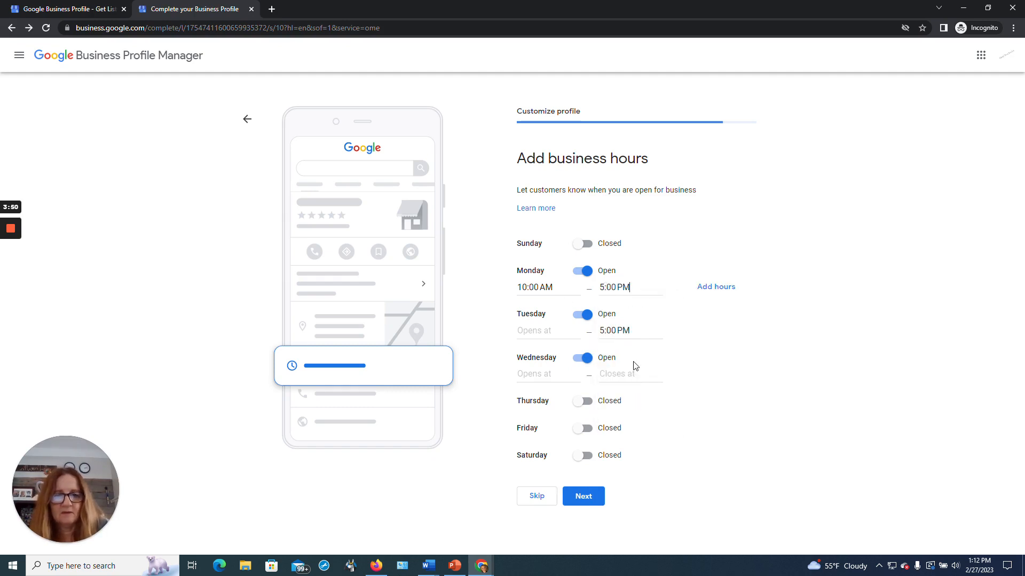
# Set Tuesday's opening time to 10:00 AM and submit the business hours with Wednesday marked as closed.
pyautogui.click(549, 331)
pyautogui.write('10')
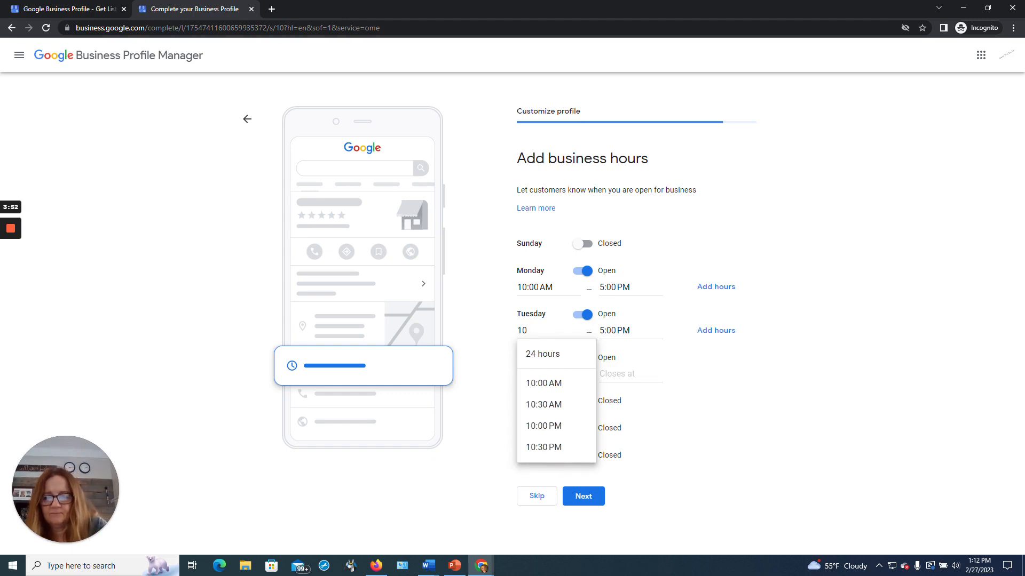
pyautogui.write(':00')
pyautogui.click(555, 383)
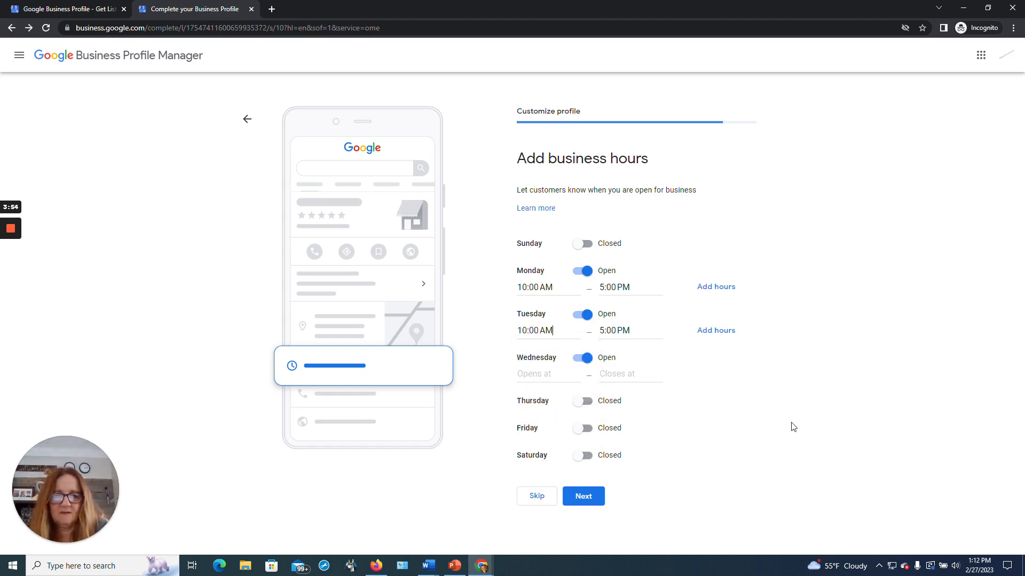
pyautogui.click(584, 358)
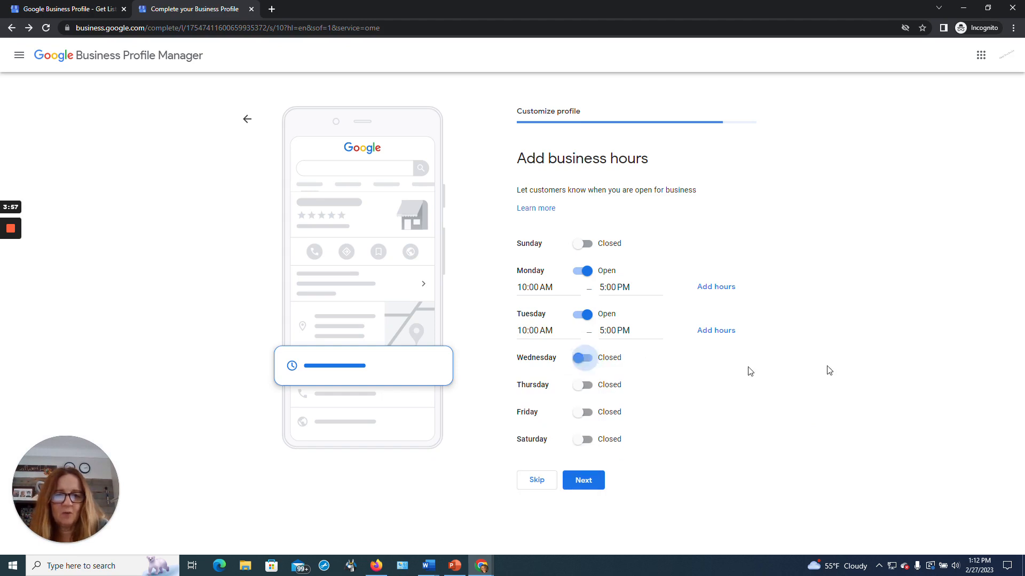
pyautogui.click(583, 484)
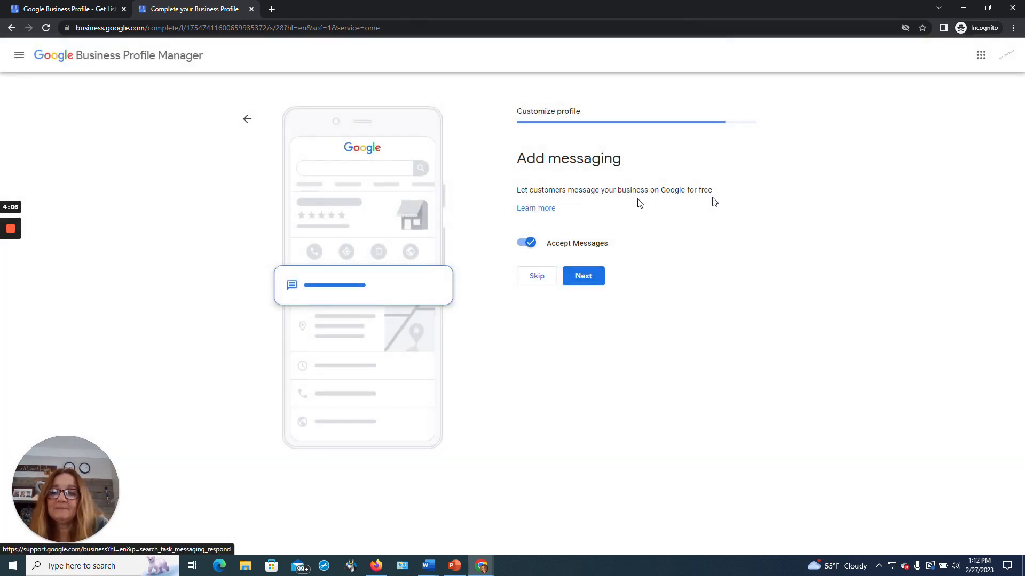
# Keep accepting customer messages and submit the business description "digital marketing agency for real estate professionals".
pyautogui.click(595, 287)
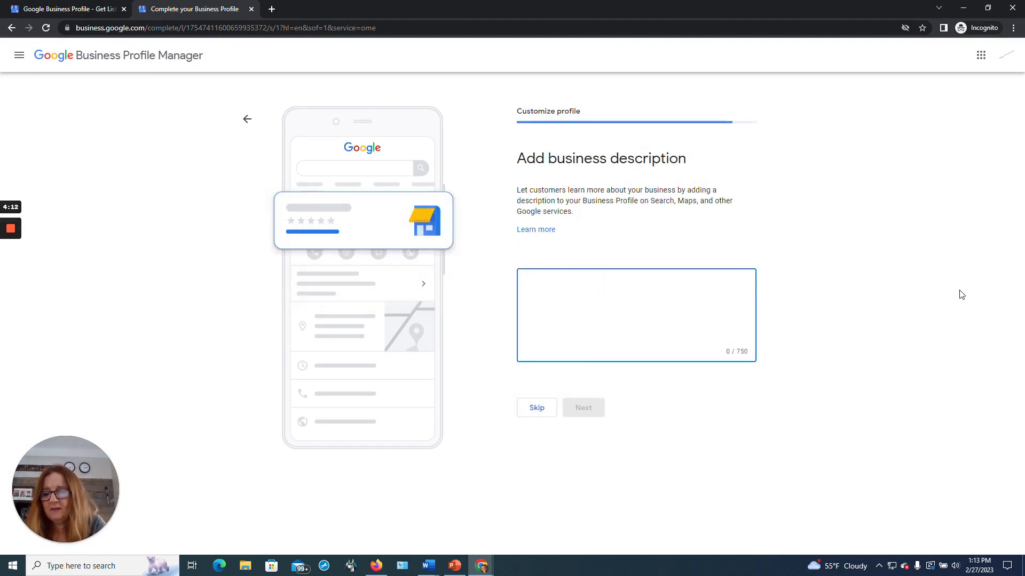
pyautogui.write('digital')
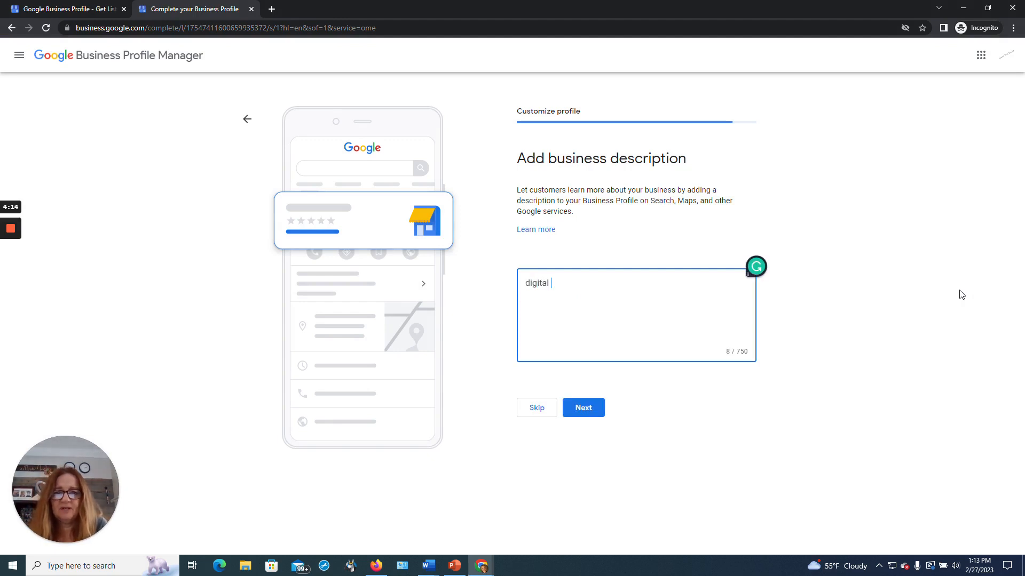
pyautogui.write(' marketing a')
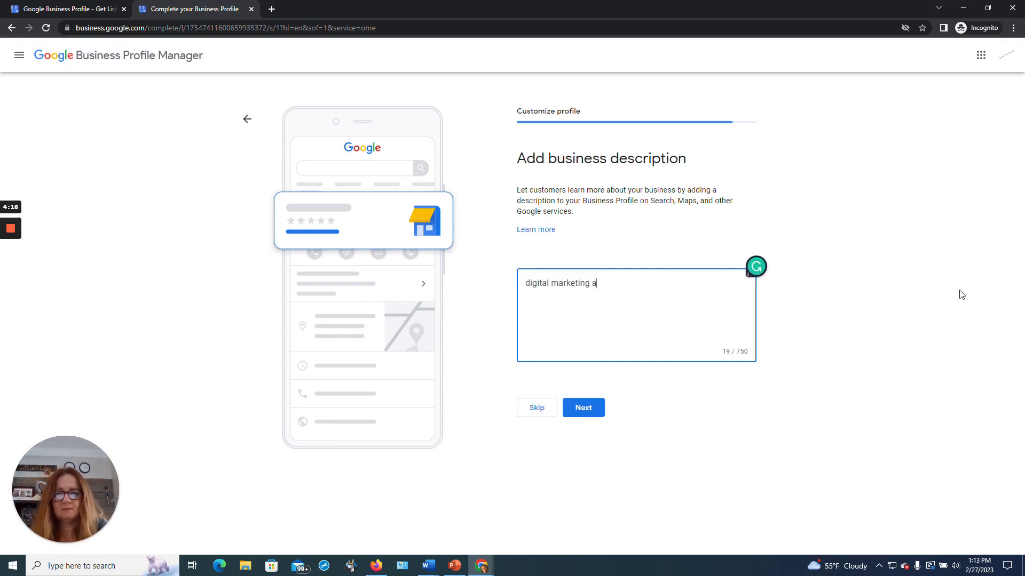
pyautogui.write('gency for ')
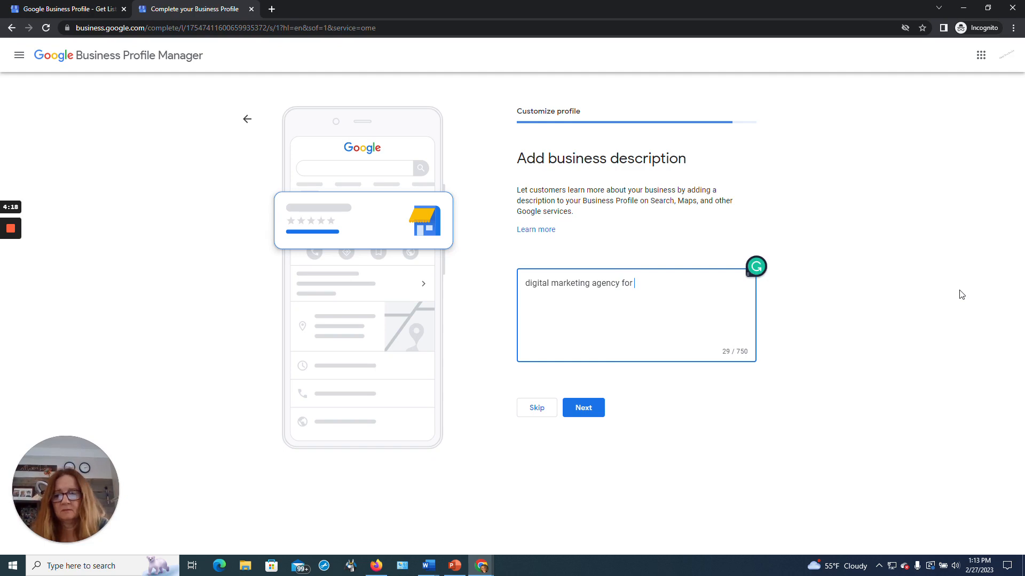
pyautogui.write('real est')
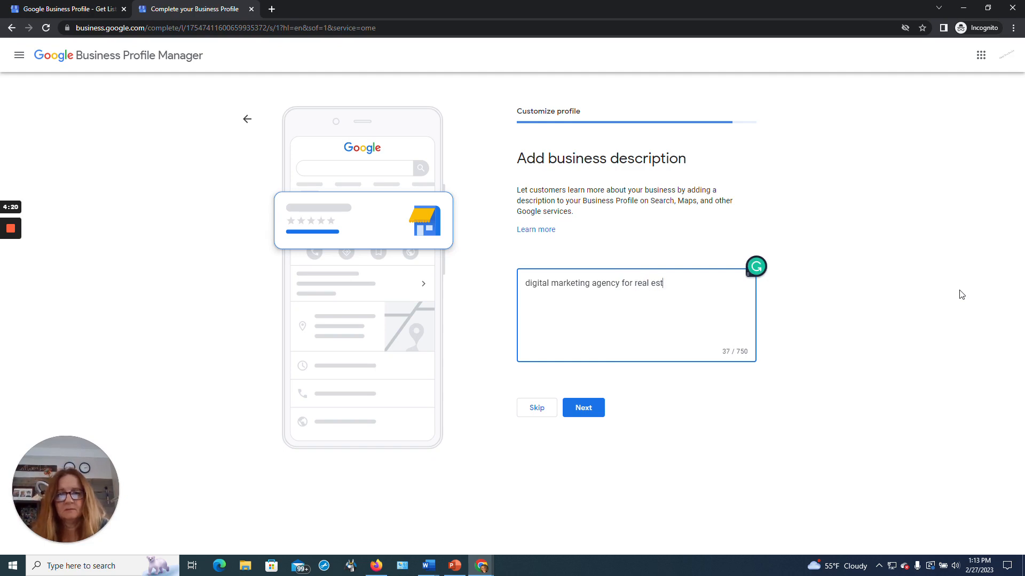
pyautogui.write('ate professionals')
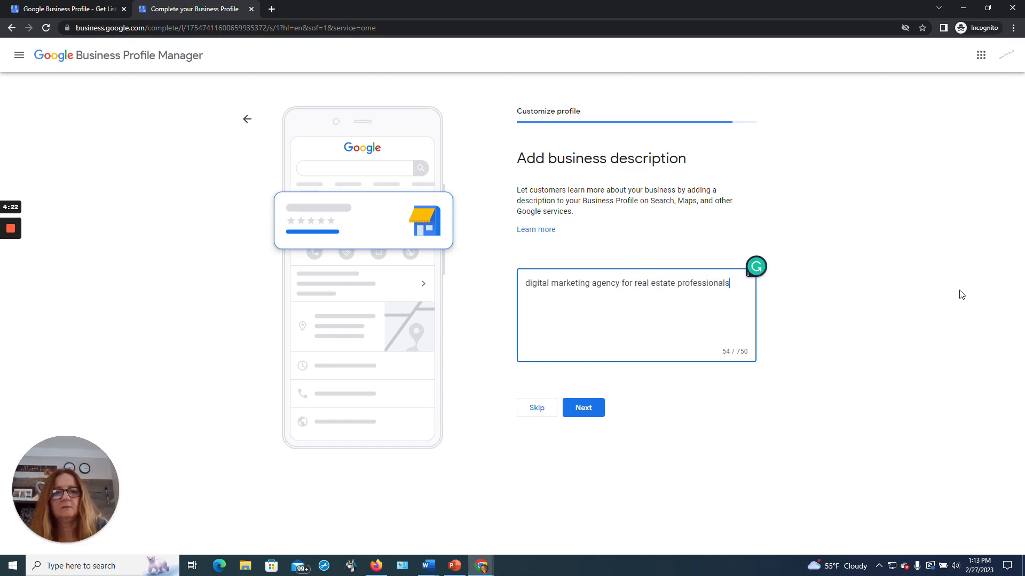
pyautogui.click(583, 409)
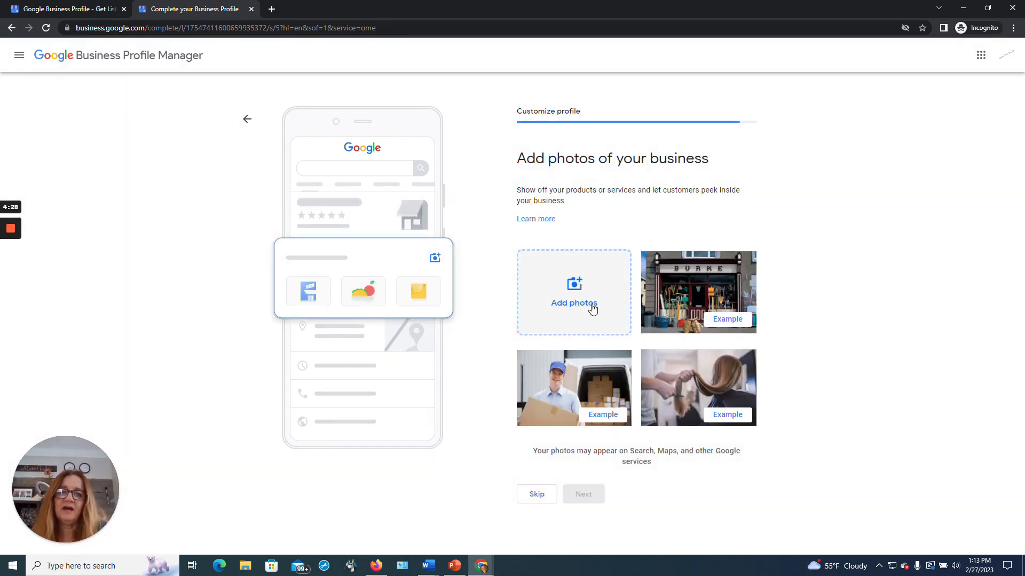
# Upload the photo 20220211_164218521_iOS as a business photo and proceed.
pyautogui.click(572, 298)
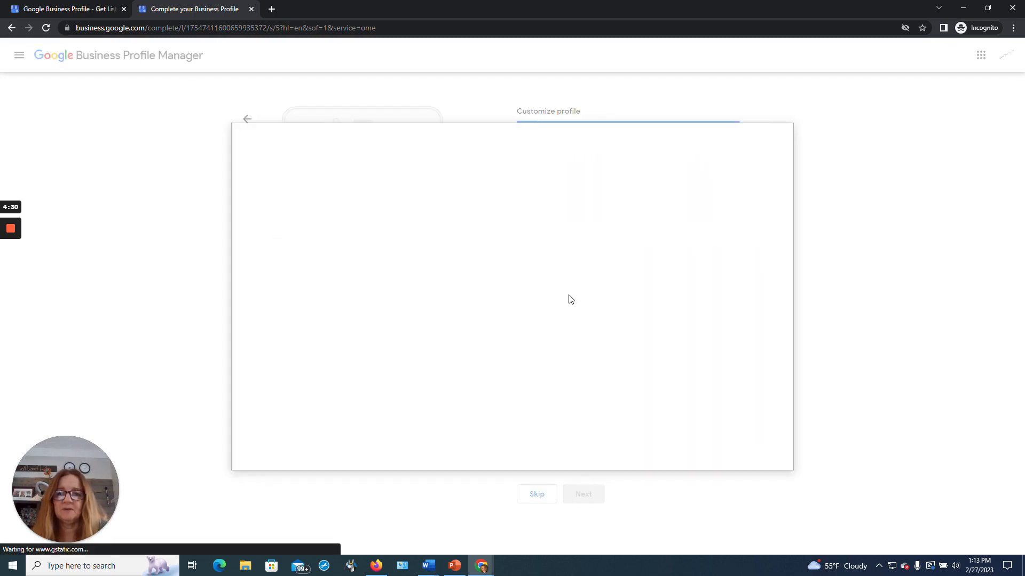
pyautogui.click(511, 369)
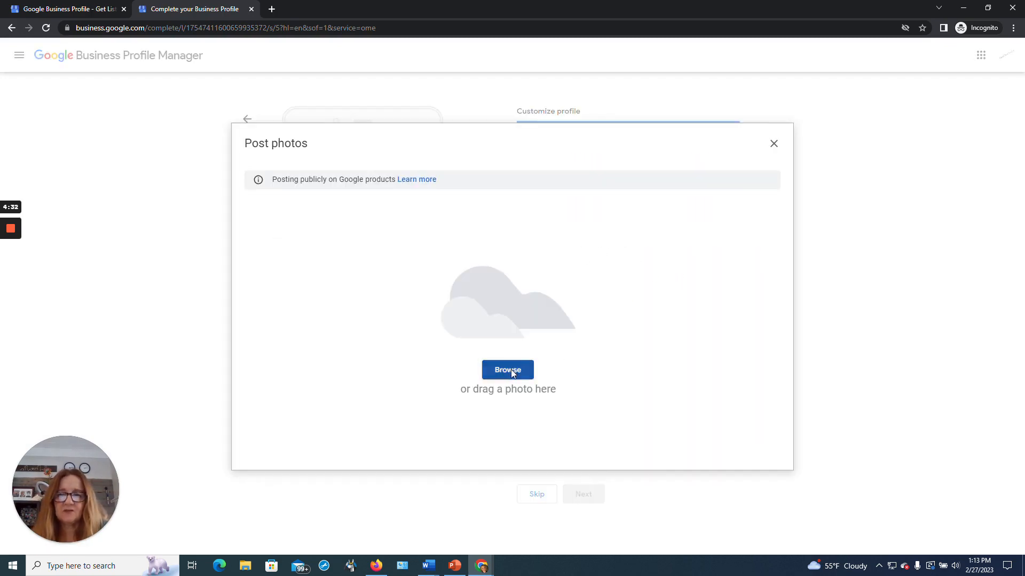
pyautogui.click(376, 91)
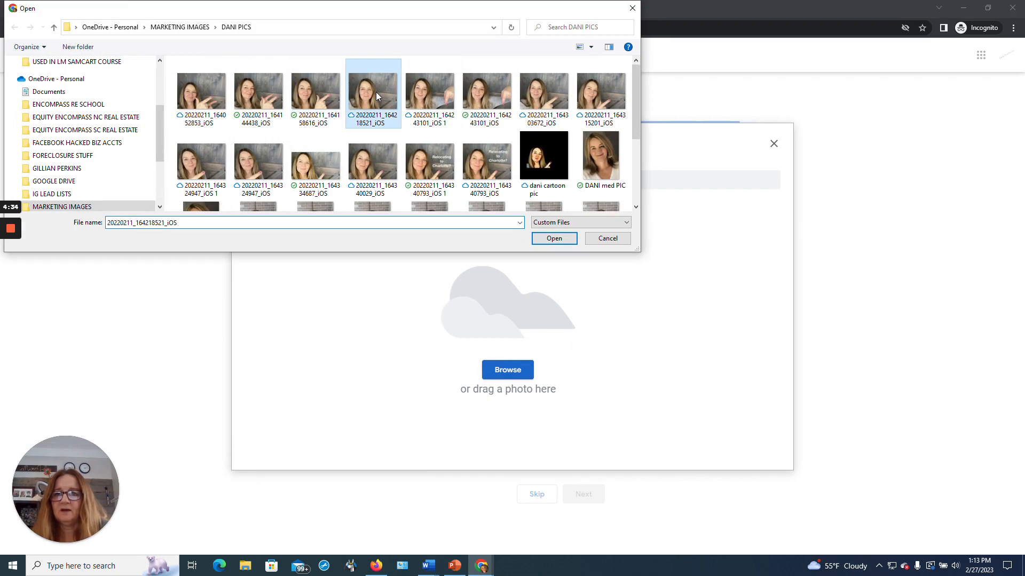
pyautogui.press('Return')
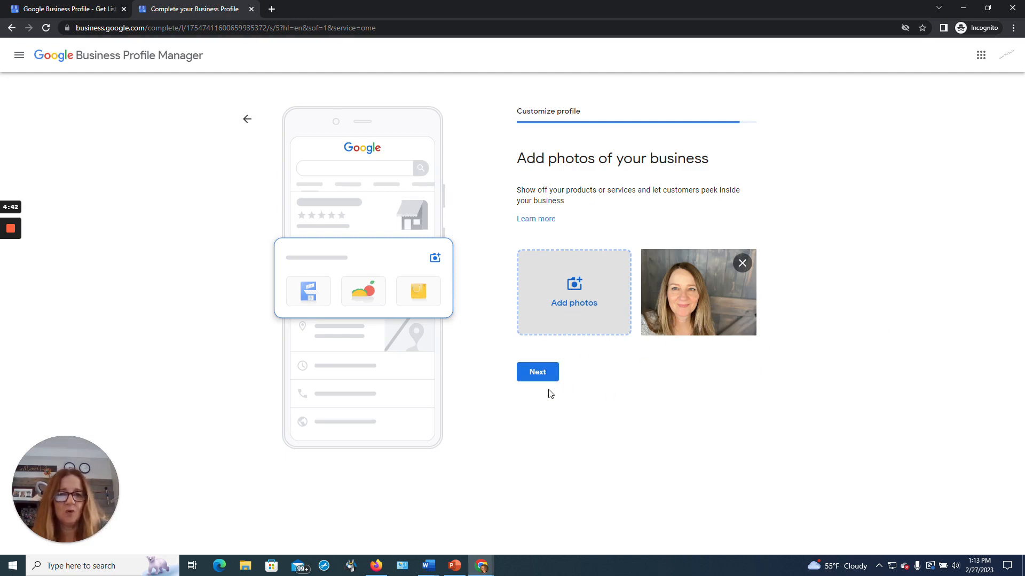
pyautogui.click(540, 372)
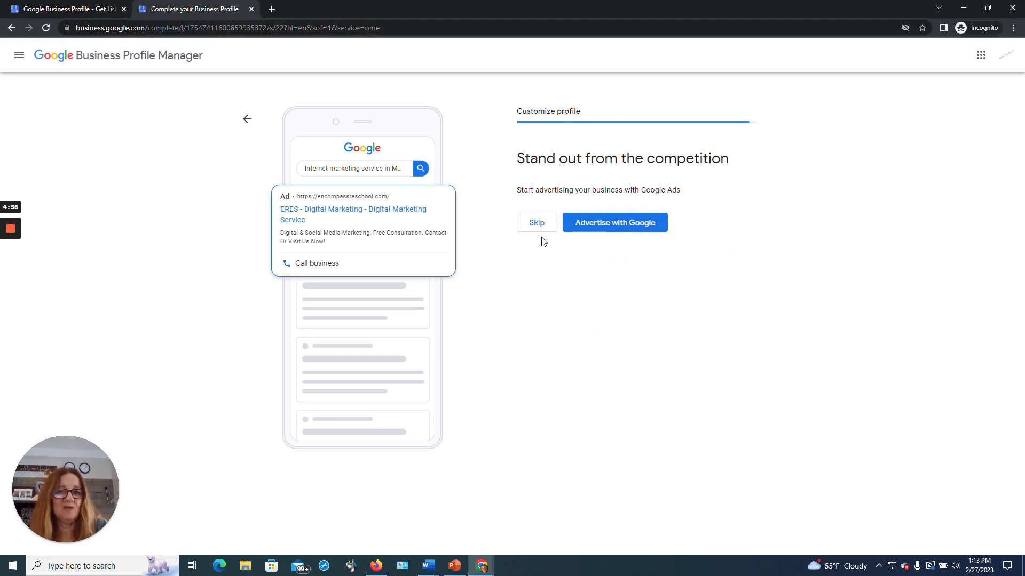
# Skip advertising with Google Ads and continue past the notice about the visibility of profile edits.
pyautogui.click(534, 221)
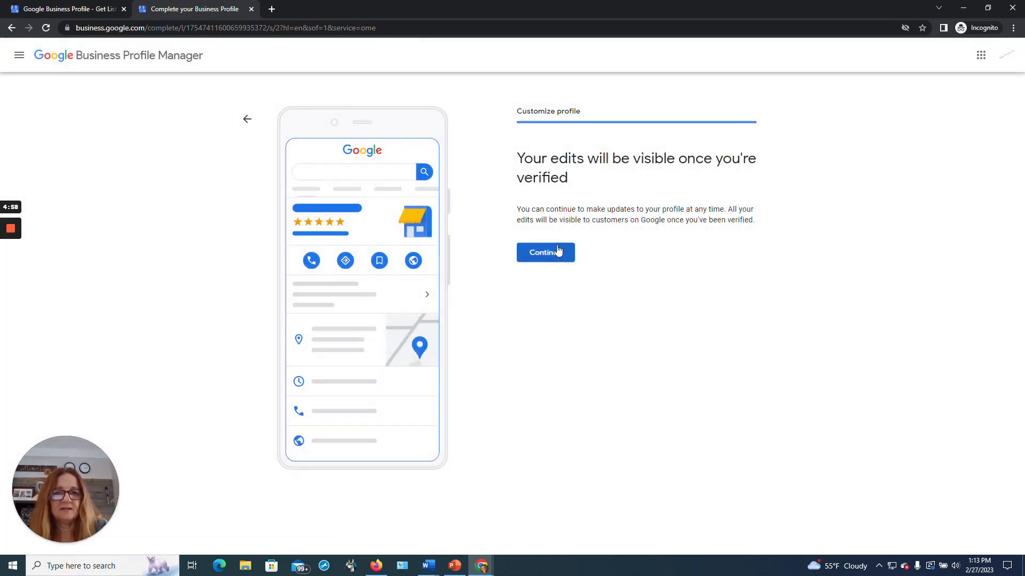
pyautogui.click(548, 258)
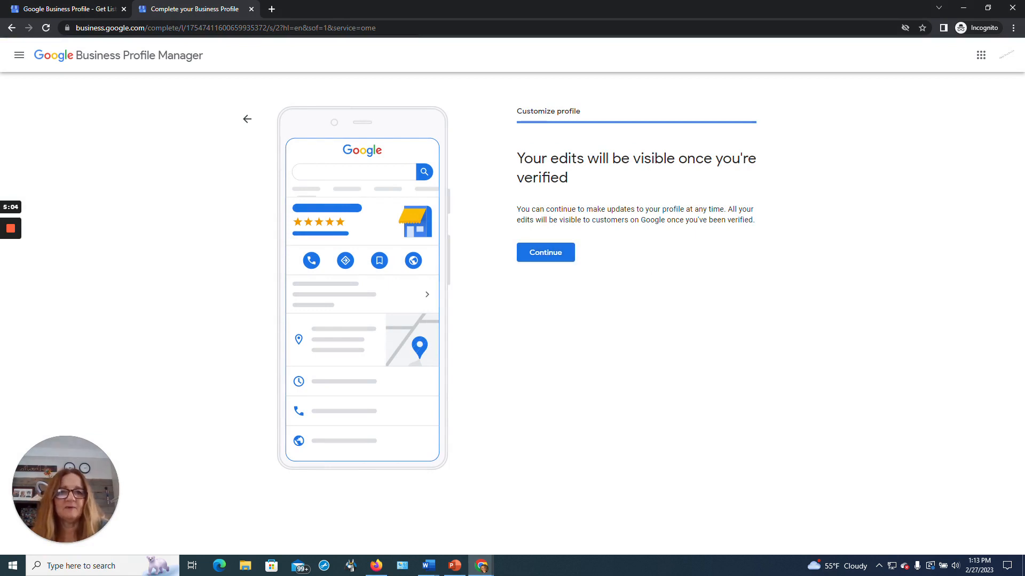
# Acknowledge that profile edits become visible after verification and proceed to the new business's management page.
pyautogui.moveTo(525, 159); pyautogui.dragTo(657, 194)
pyautogui.click(619, 235)
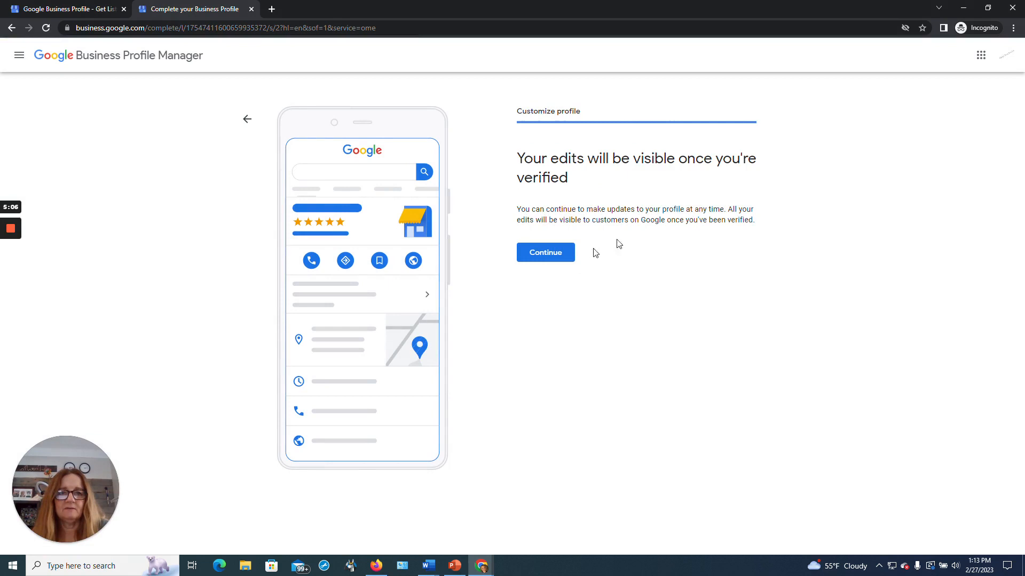
pyautogui.click(553, 257)
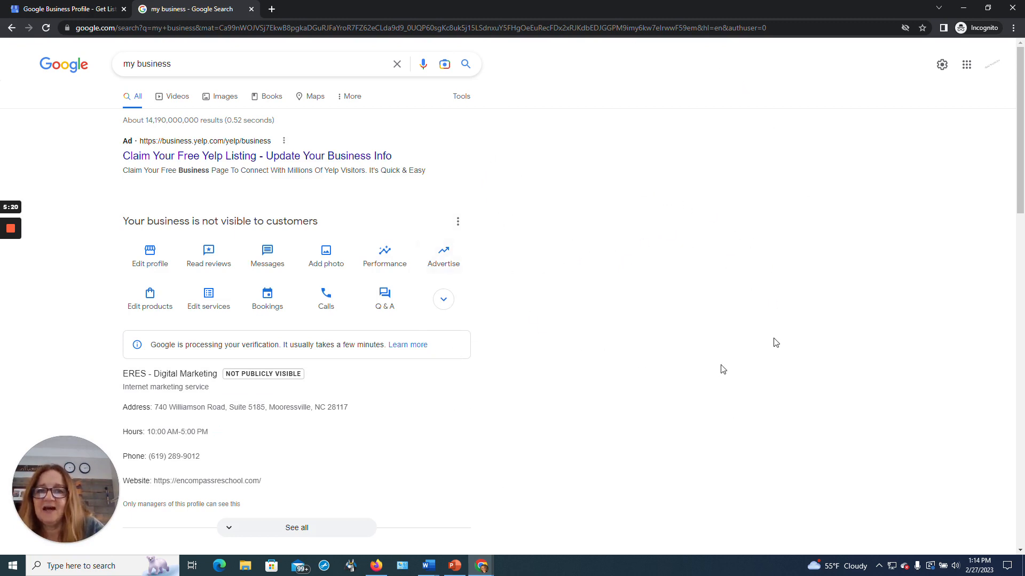
# Check the Reviews and Booking sections of the unverified ERES - Digital Marketing profile, closing each one.
pyautogui.click(208, 258)
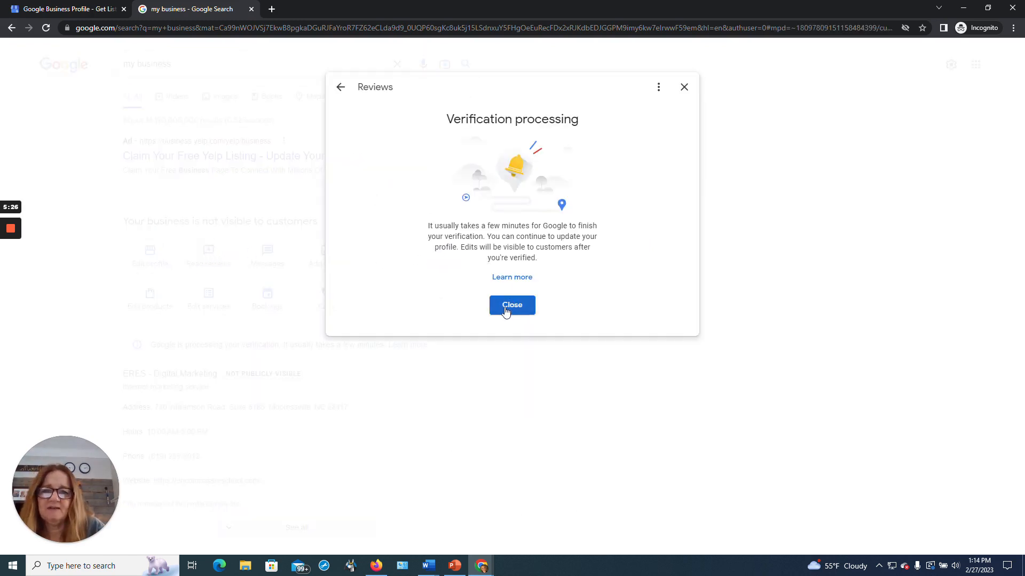
pyautogui.click(682, 88)
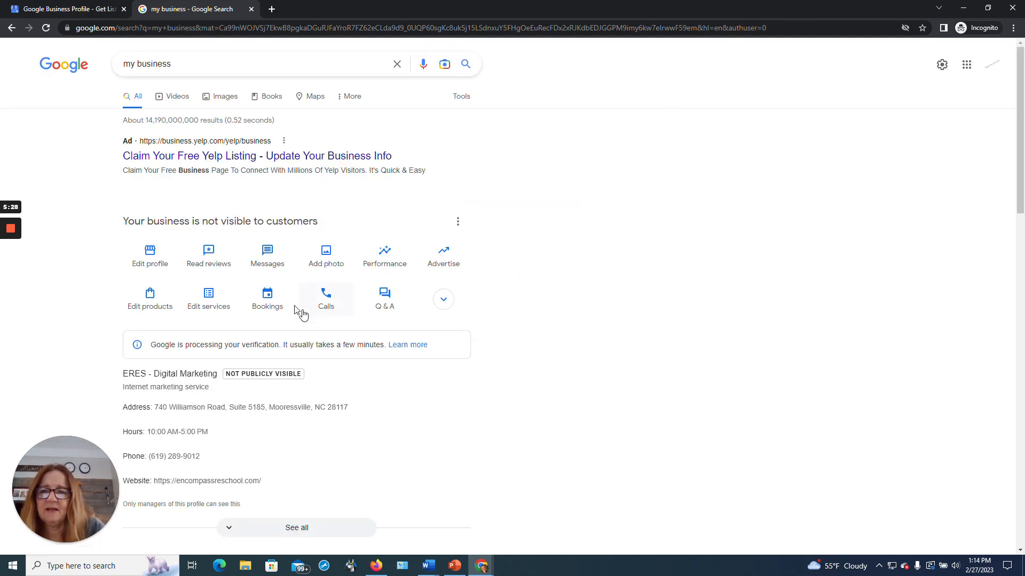
pyautogui.click(269, 299)
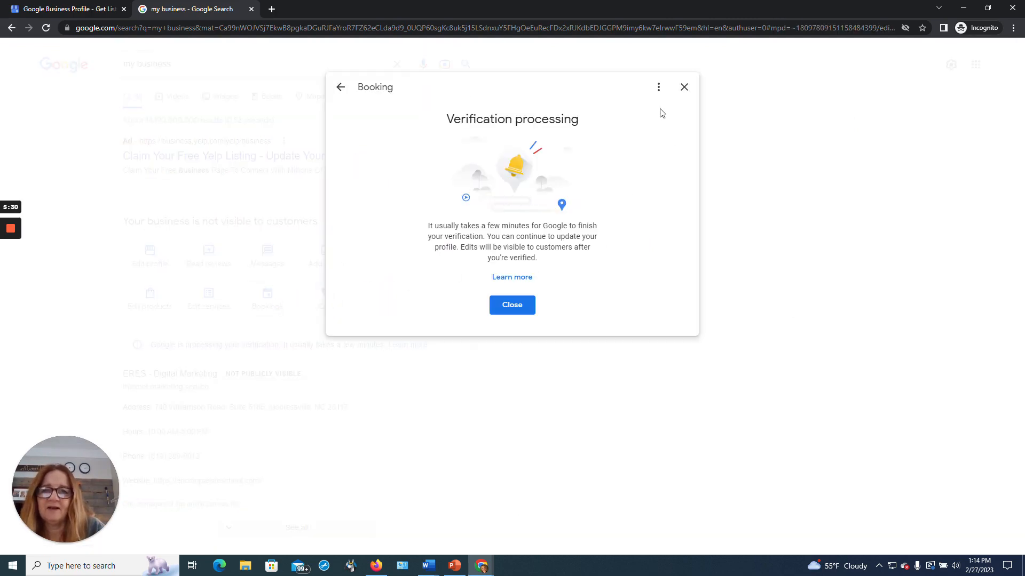
pyautogui.click(684, 87)
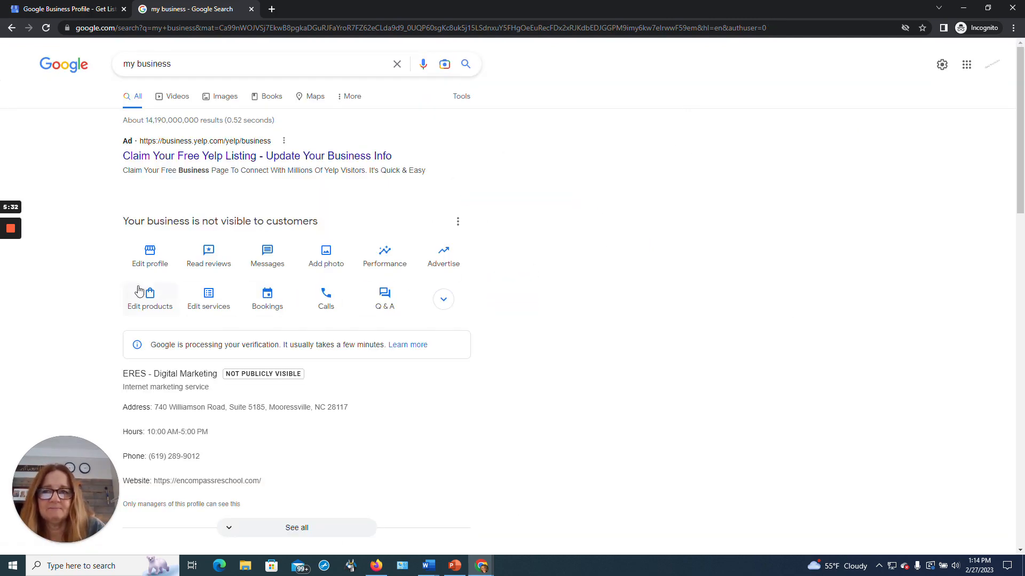
pyautogui.moveTo(13, 259)
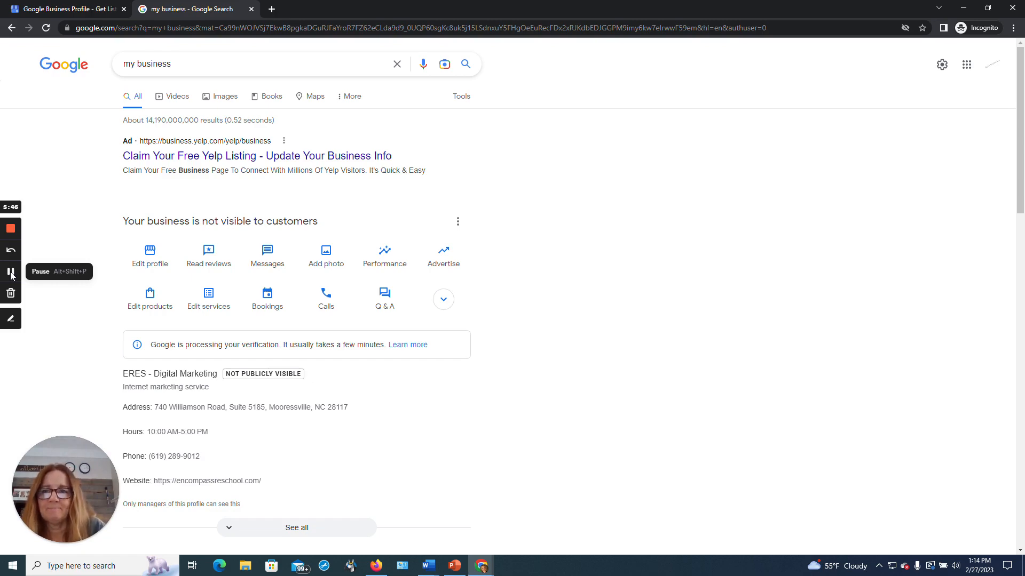
pyautogui.click(11, 275)
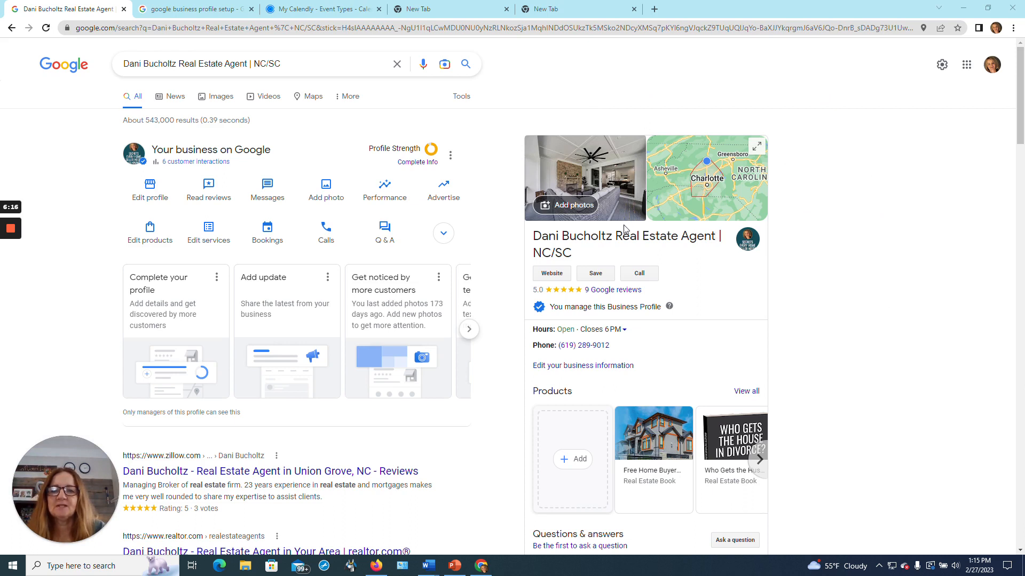
# Search for the real estate agent's NC/SC business listing in a new Incognito window and allow Google to know the location.
pyautogui.click(654, 9)
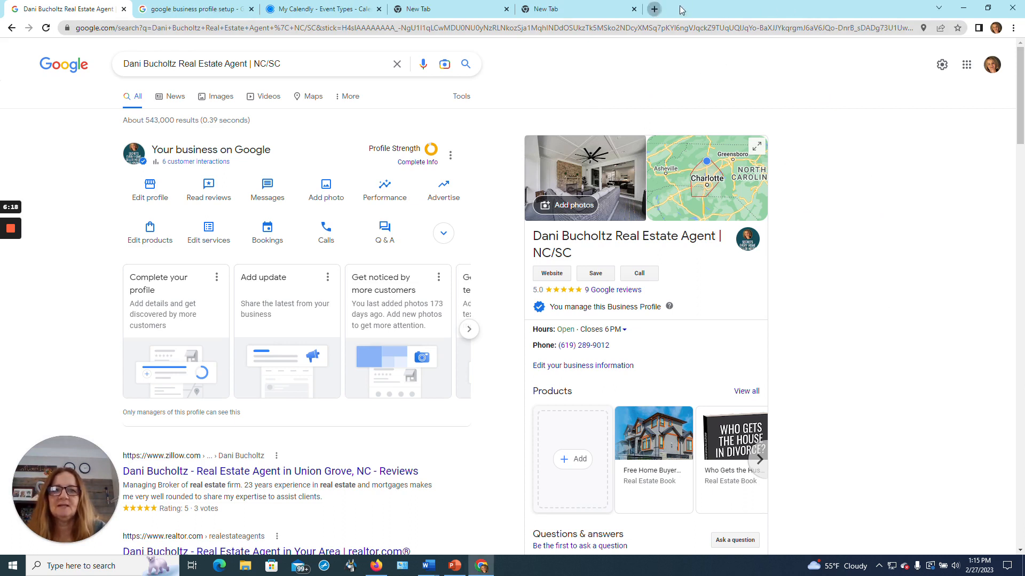
pyautogui.click(1012, 28)
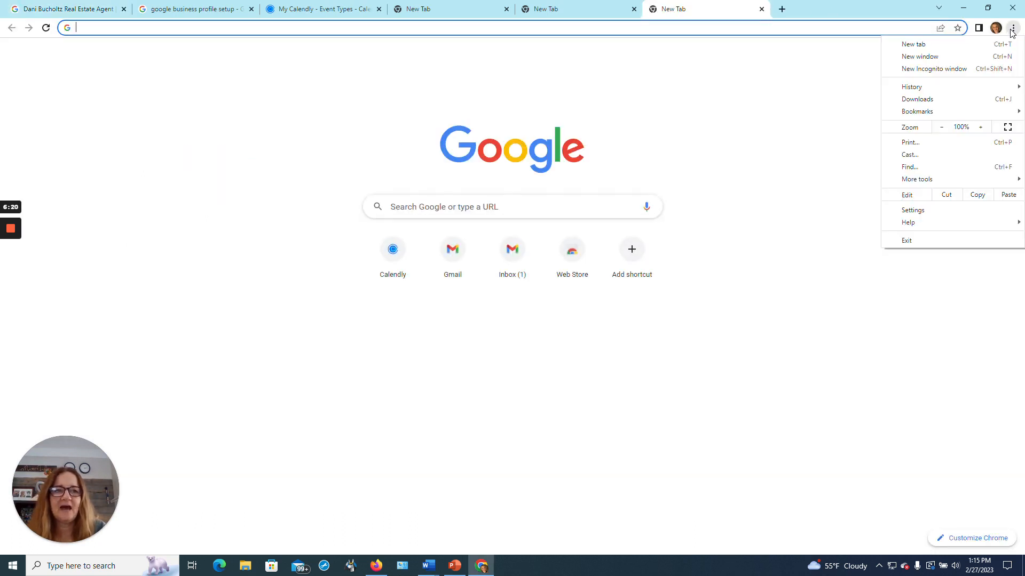
pyautogui.click(961, 71)
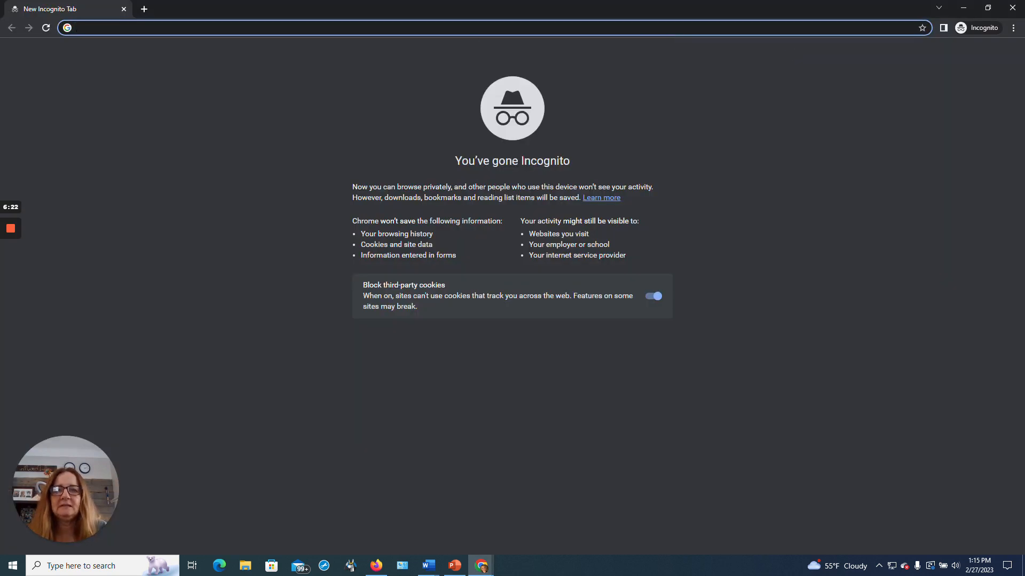
pyautogui.write('dani')
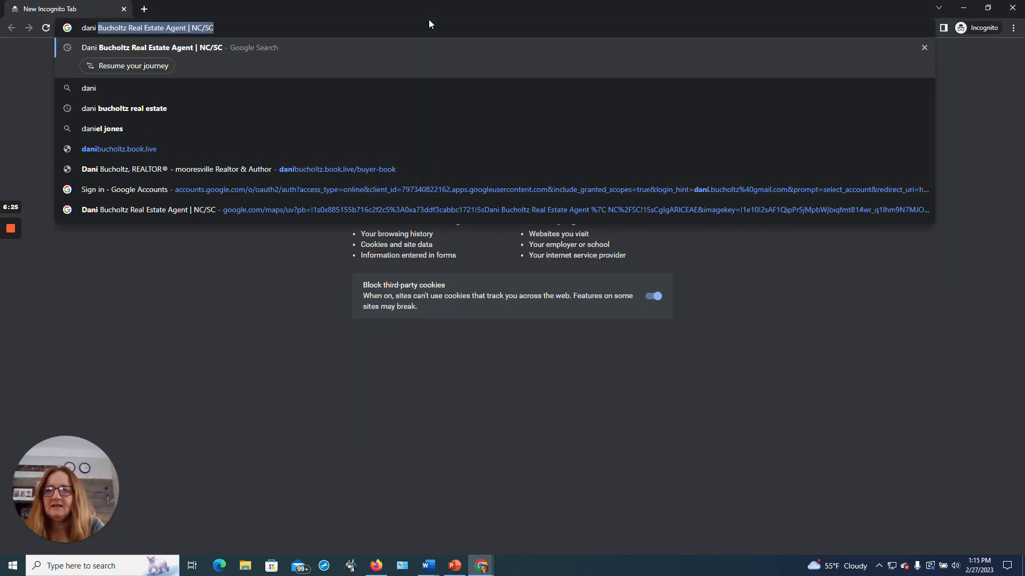
pyautogui.press('Return')
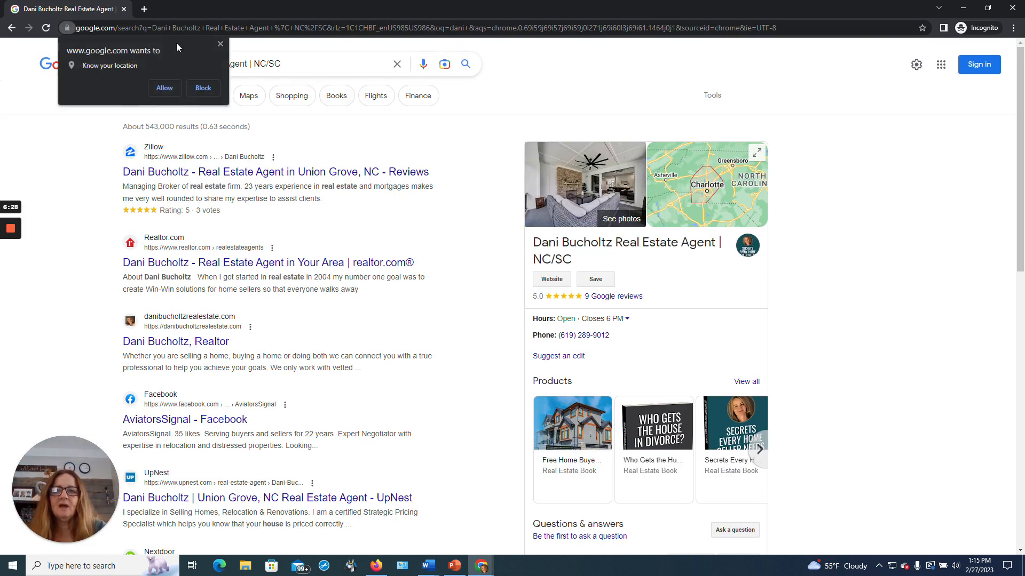
pyautogui.click(163, 86)
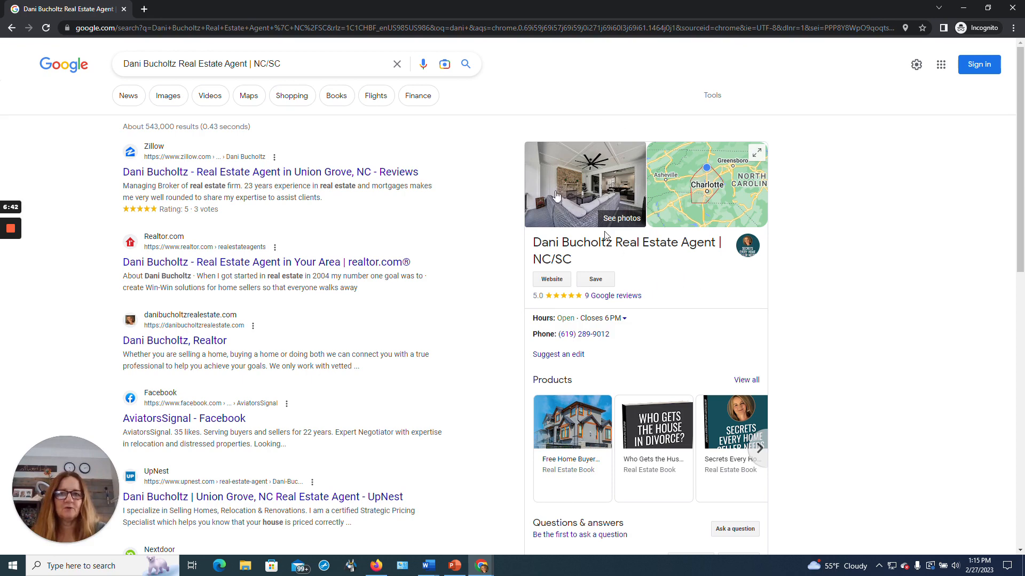
# Replace the search query with "real estate agent nc" and run the search.
pyautogui.moveTo(281, 64); pyautogui.dragTo(125, 64)
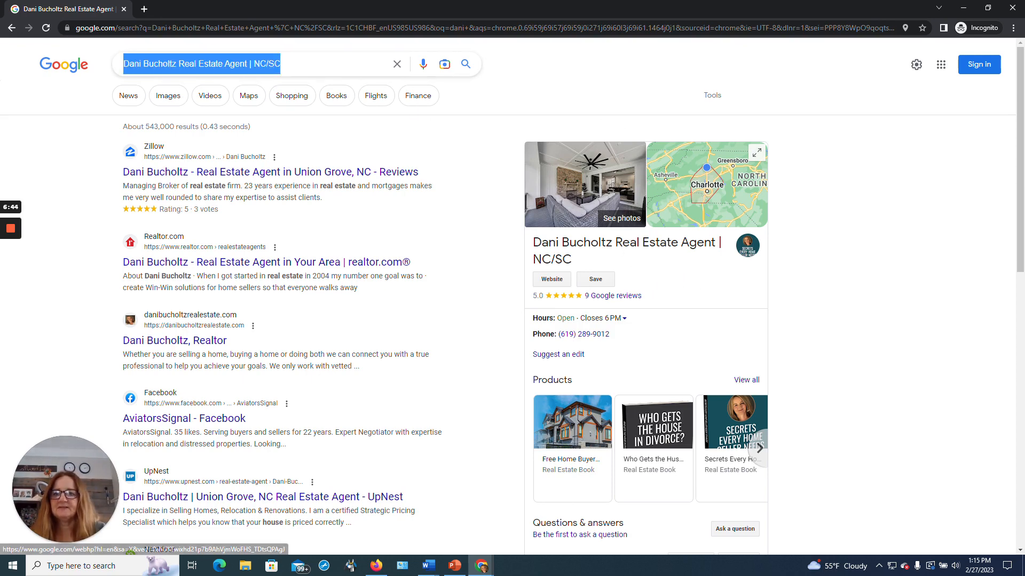
pyautogui.write('real e')
pyautogui.write('state ag')
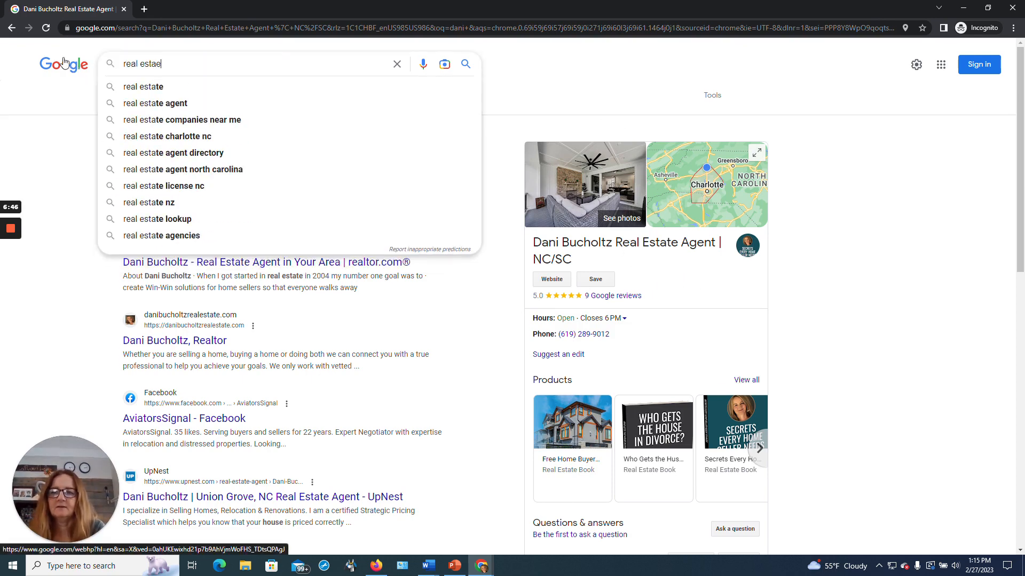
pyautogui.press('BackSpace')
pyautogui.press('BackSpace')
pyautogui.press('BackSpace')
pyautogui.press('BackSpace')
pyautogui.press('BackSpace')
pyautogui.write('te agent nc')
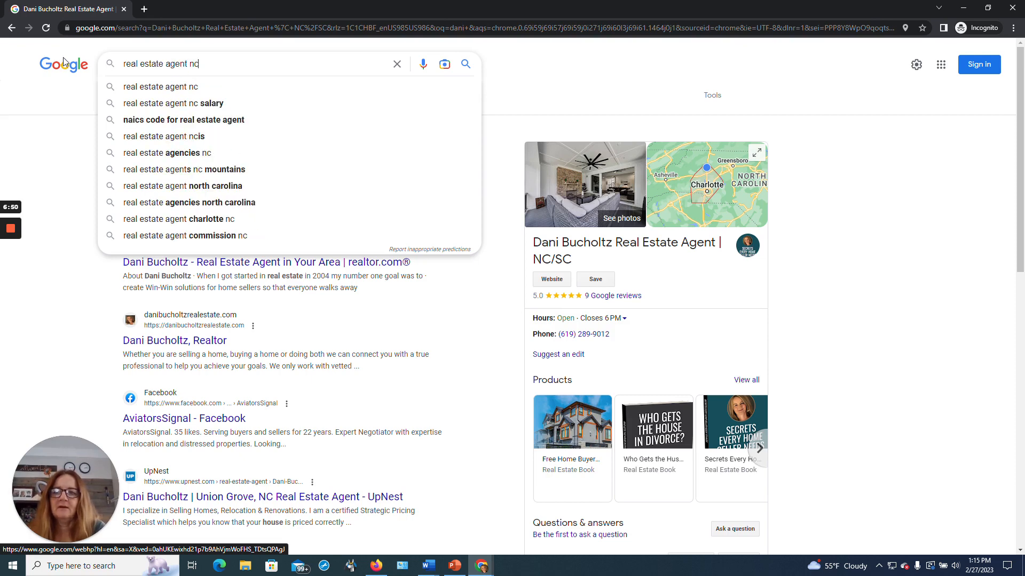
pyautogui.press('Return')
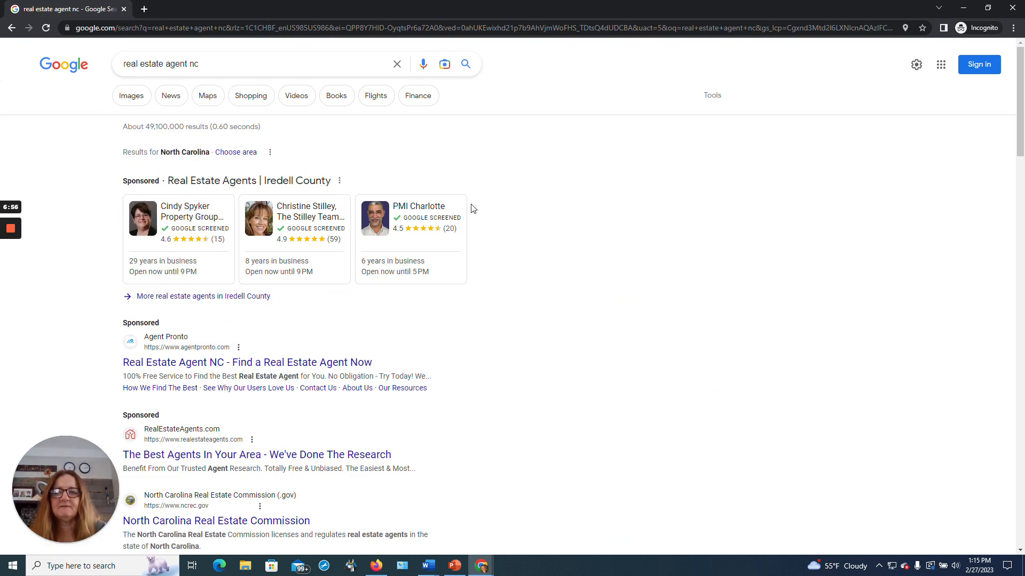
# Search Google for the agent's full name followed by "real estate".
pyautogui.moveTo(202, 64); pyautogui.dragTo(1, 37)
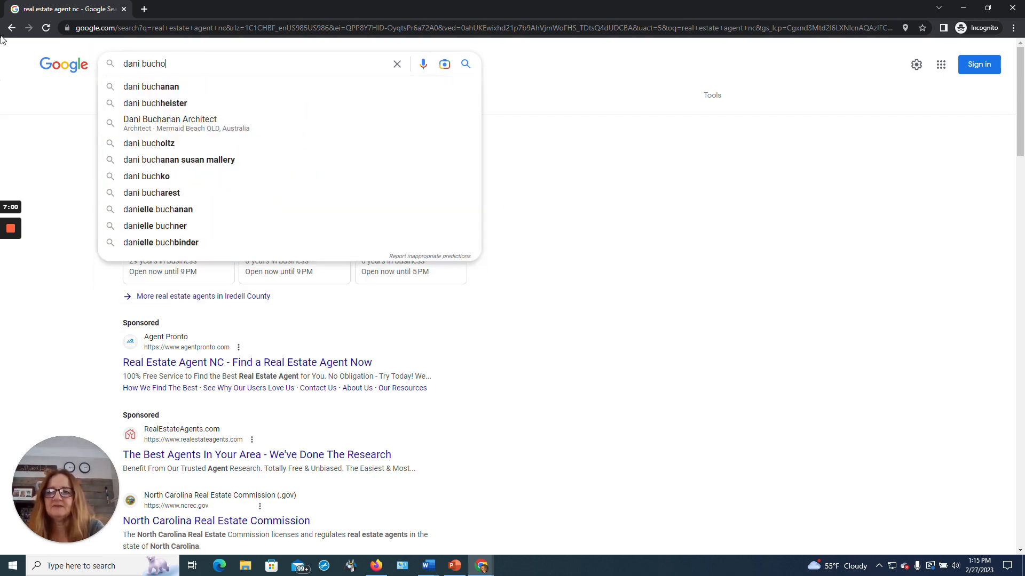
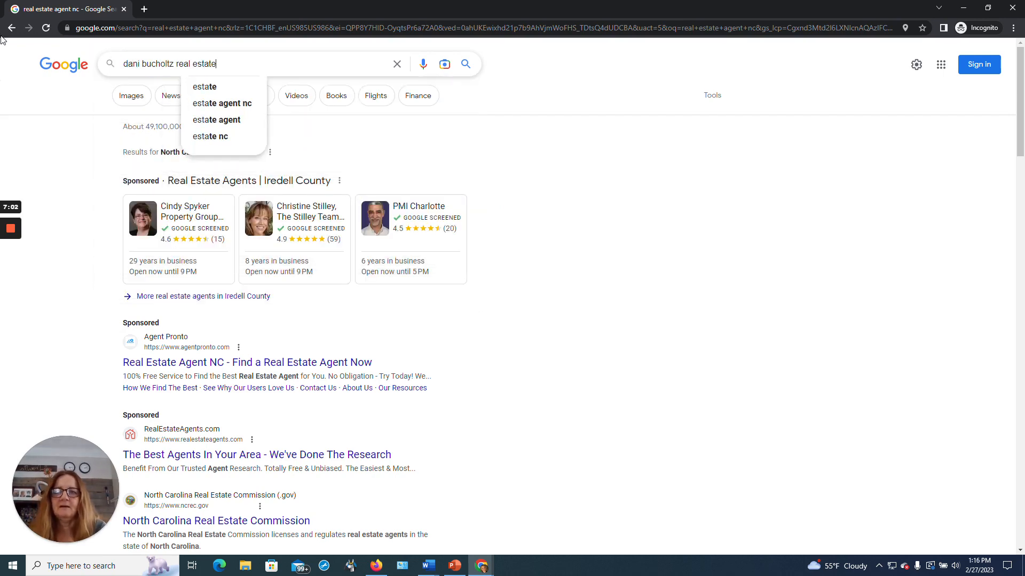
pyautogui.press('Return')
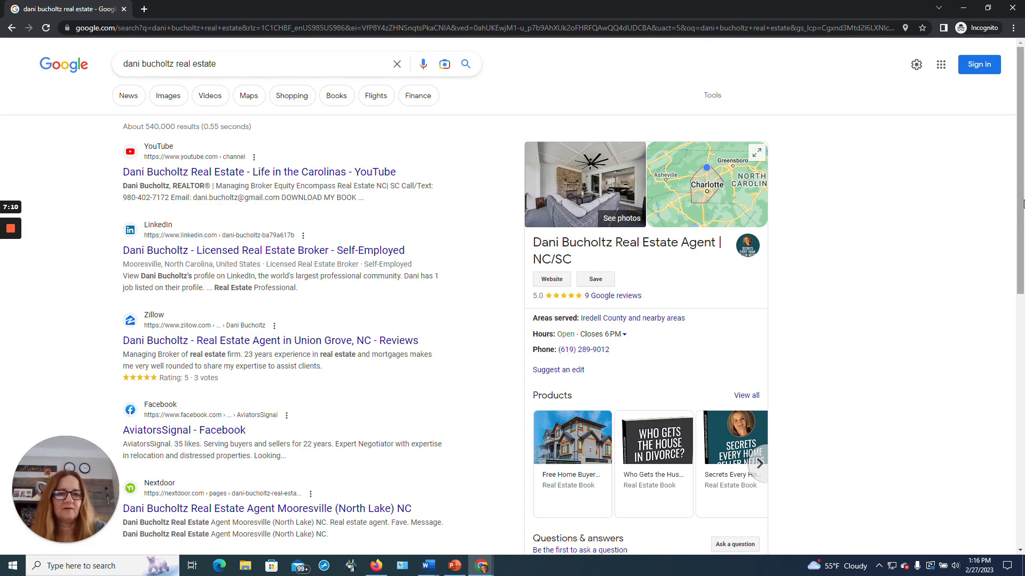
# View all recent updates published on the agent's public business profile, close them and return to the start of the results.
pyautogui.moveTo(1017, 192); pyautogui.dragTo(1023, 461)
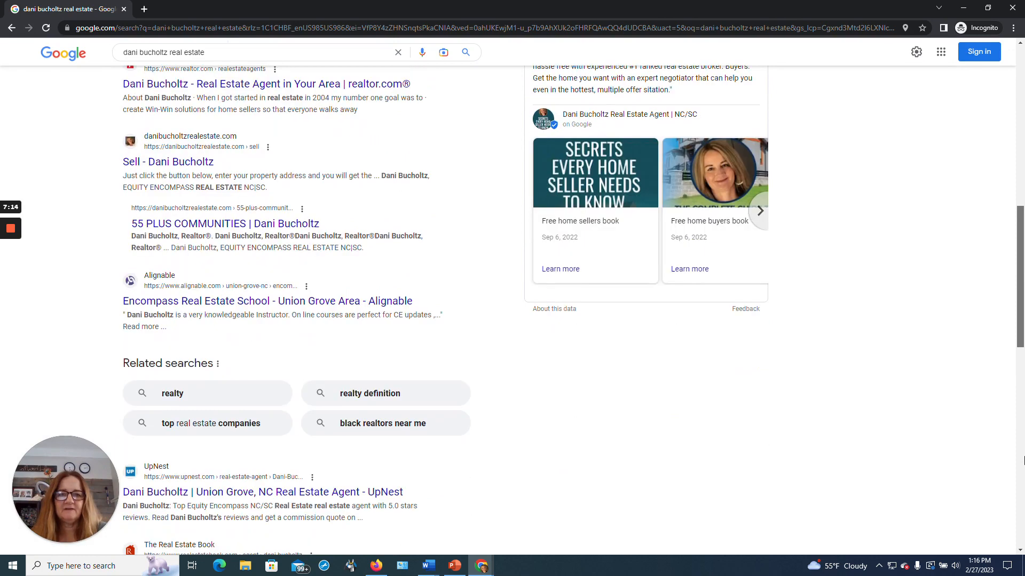
pyautogui.click(762, 211)
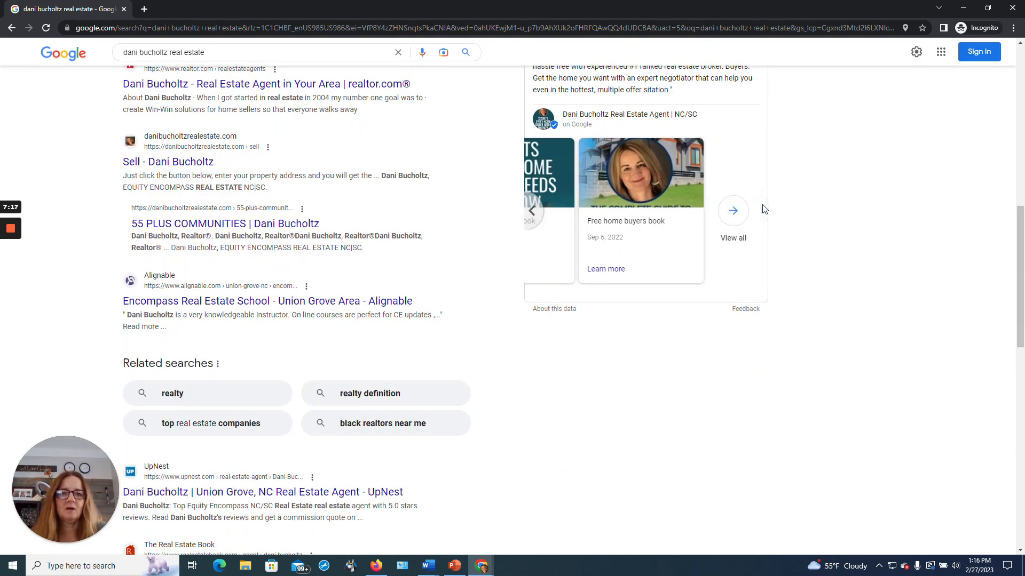
pyautogui.click(734, 212)
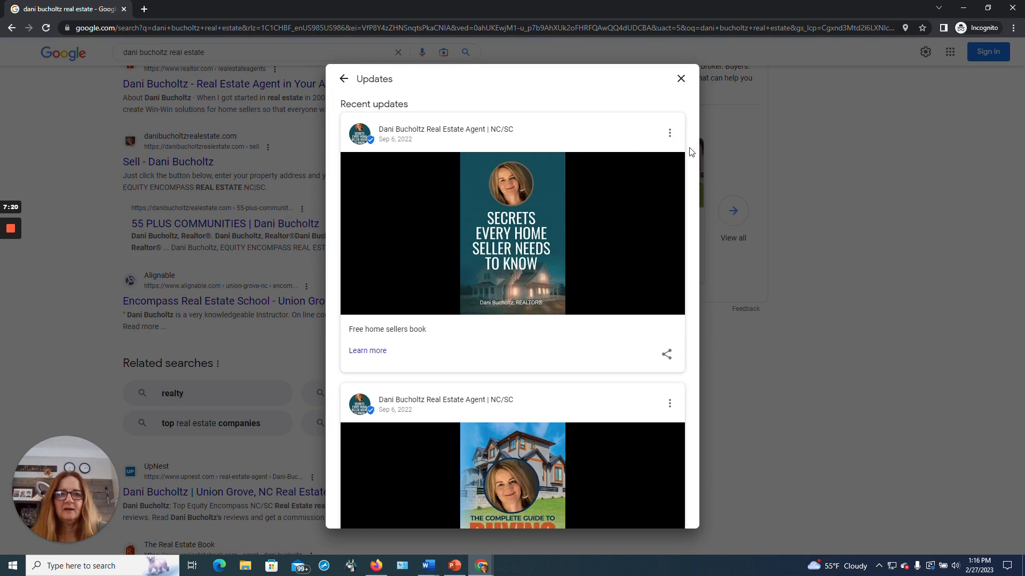
pyautogui.click(683, 81)
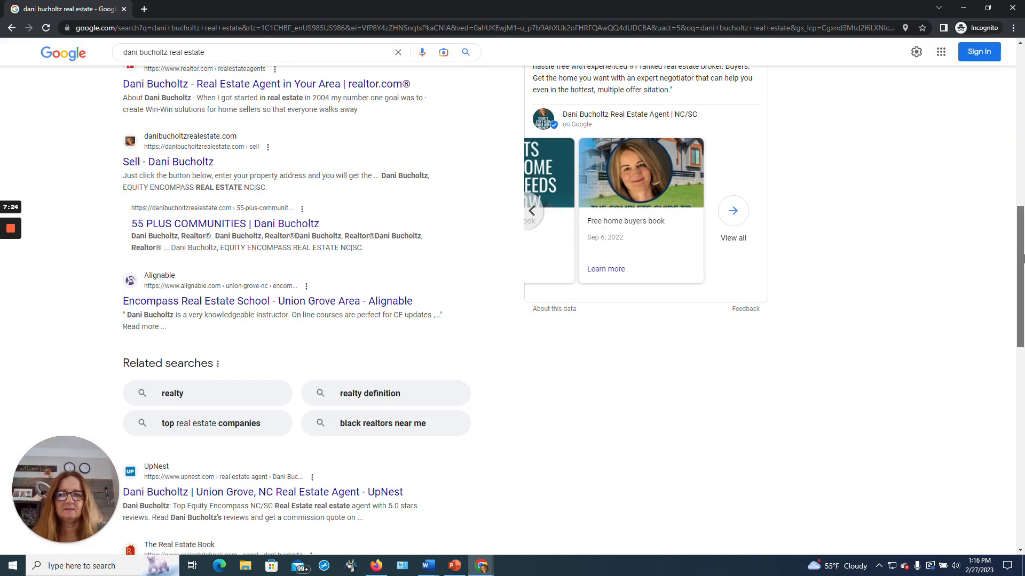
pyautogui.scroll(2, 1013, 228)
pyautogui.scroll(10, 1003, 202)
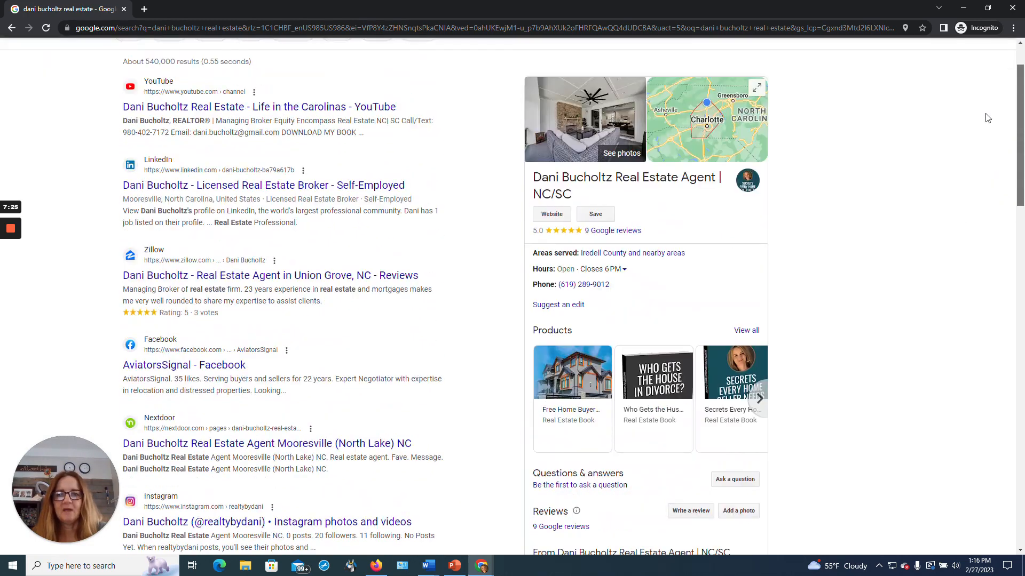
pyautogui.click(967, 66)
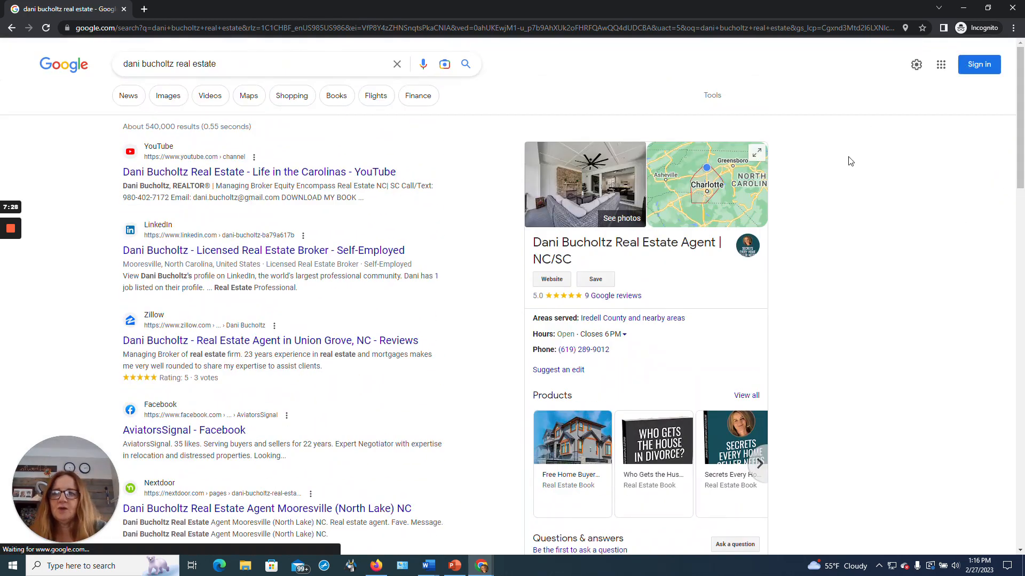
# Close the Incognito window and review the products, reviews, description and updates on the agent's managed business profile.
pyautogui.click(1012, 8)
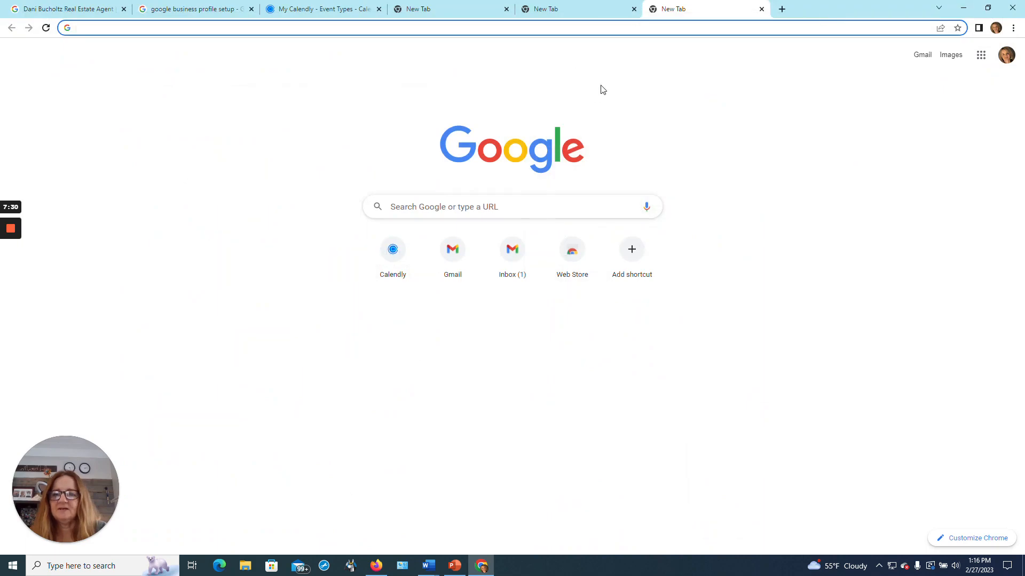
pyautogui.click(79, 12)
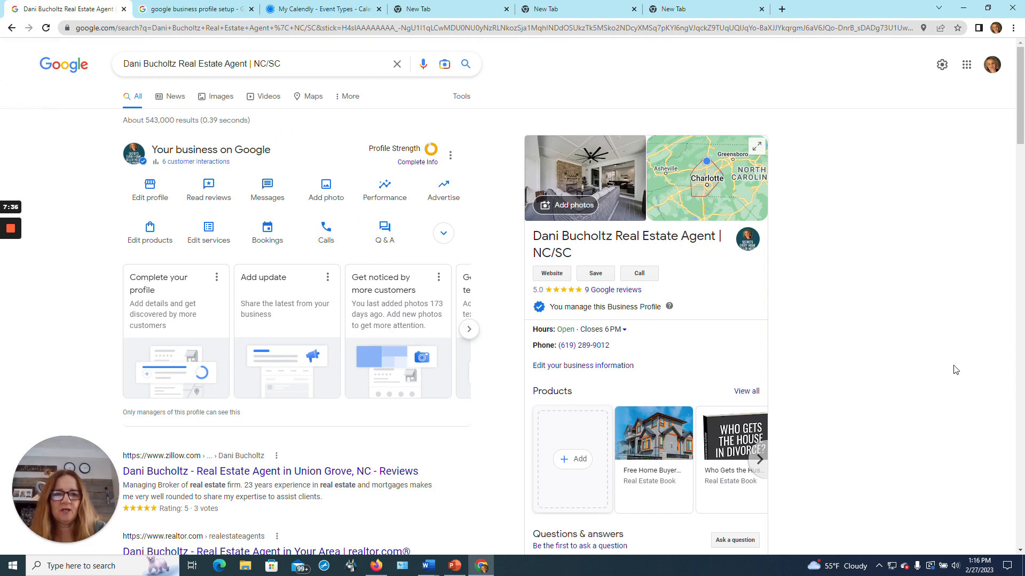
pyautogui.moveTo(1022, 109); pyautogui.dragTo(1022, 166)
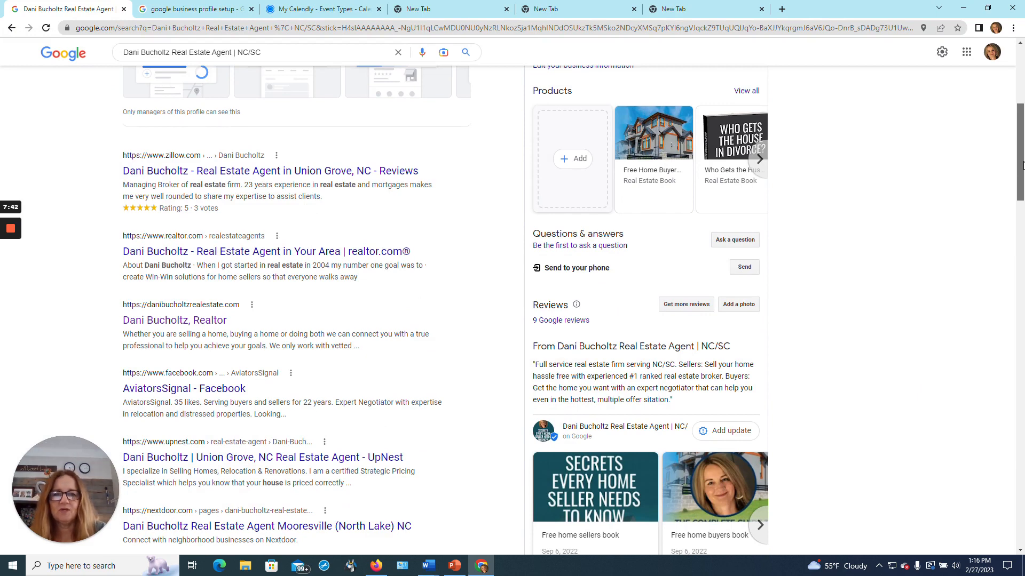
pyautogui.moveTo(1022, 165); pyautogui.dragTo(1022, 196)
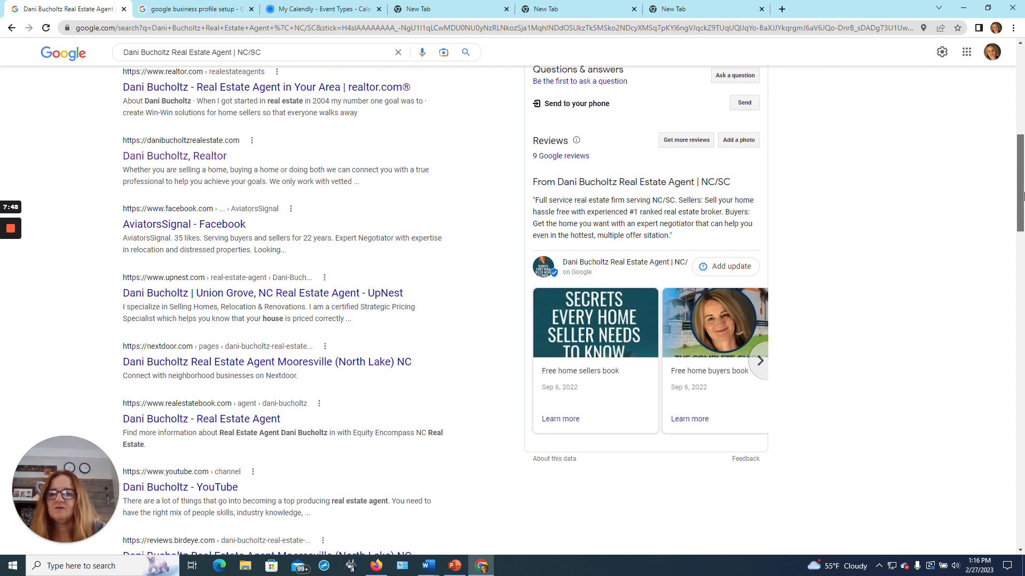
pyautogui.moveTo(1022, 196); pyautogui.dragTo(1014, 99)
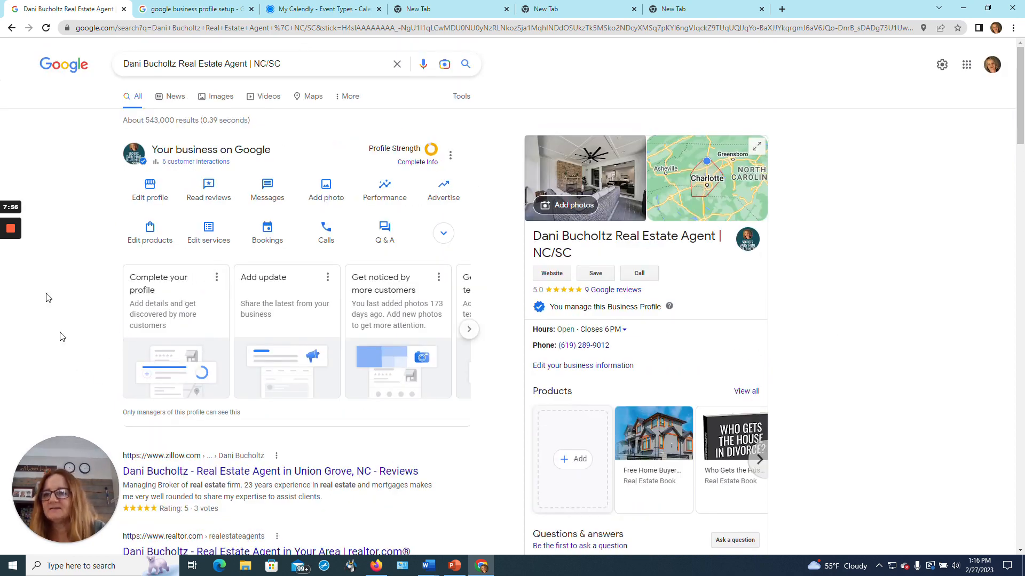
pyautogui.moveTo(17, 232)
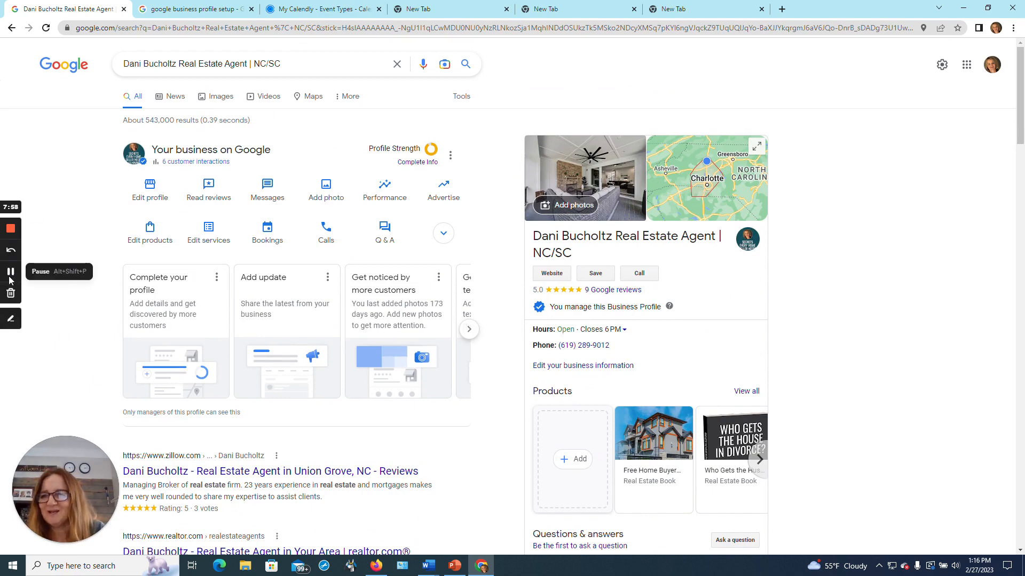